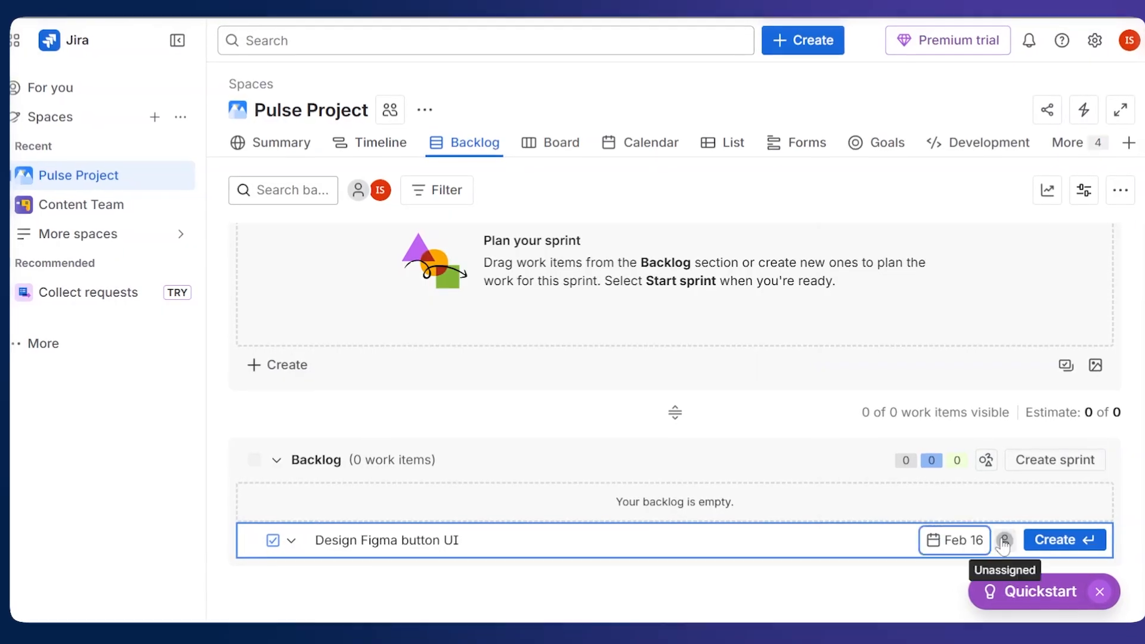
{"action": "left_click", "coordinate": [1002, 538]}
{"action": "left_click", "coordinate": [1061, 538]}
{"action": "left_click", "coordinate": [1110, 243]}
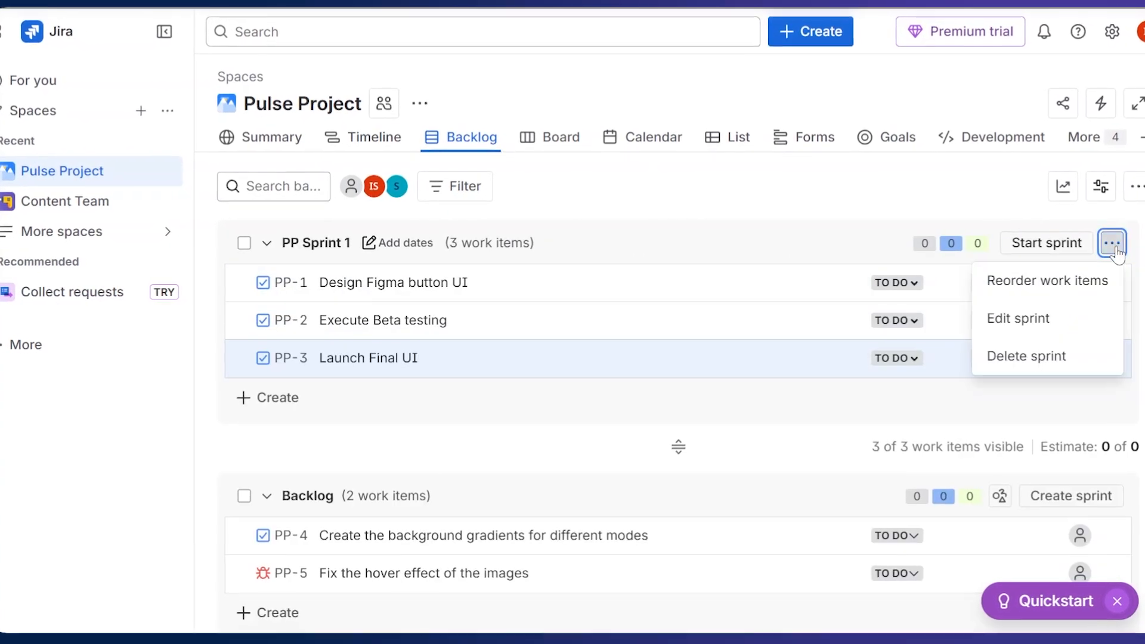
{"action": "left_click", "coordinate": [1017, 317]}
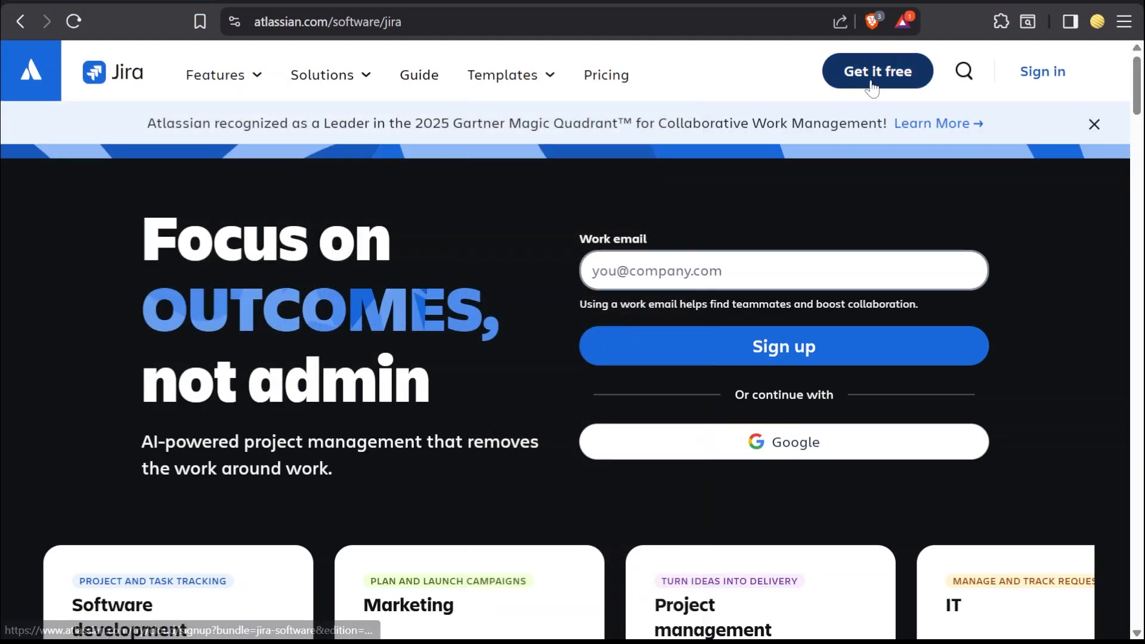
Open Jira from the Atlassian site and start creating a new space.
{"action": "left_click", "coordinate": [872, 88]}
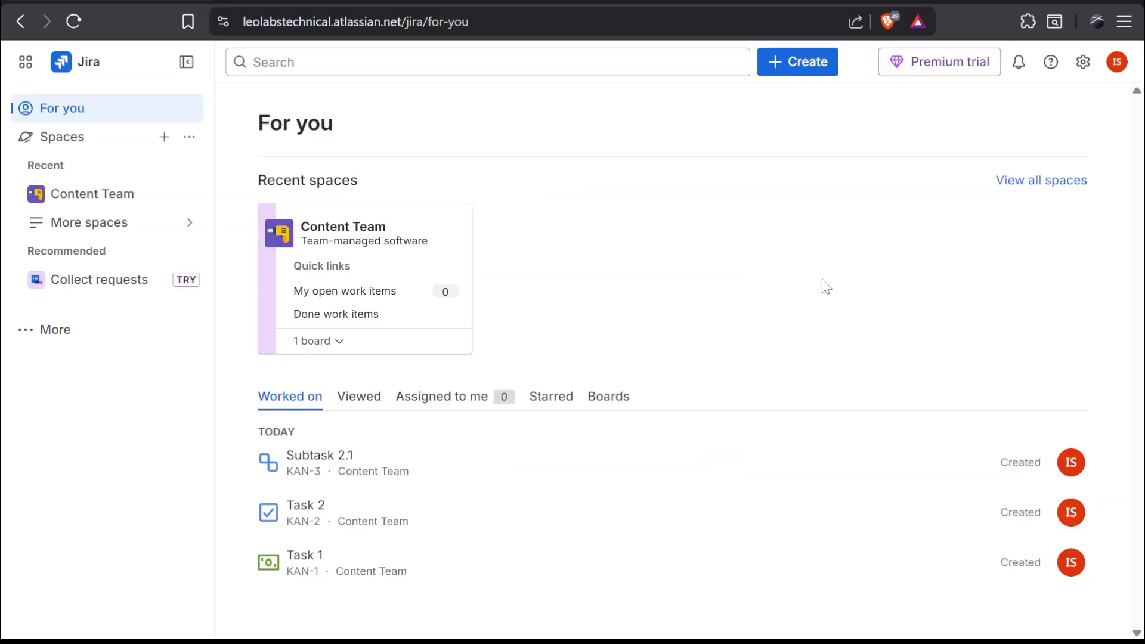
{"action": "left_click", "coordinate": [53, 140]}
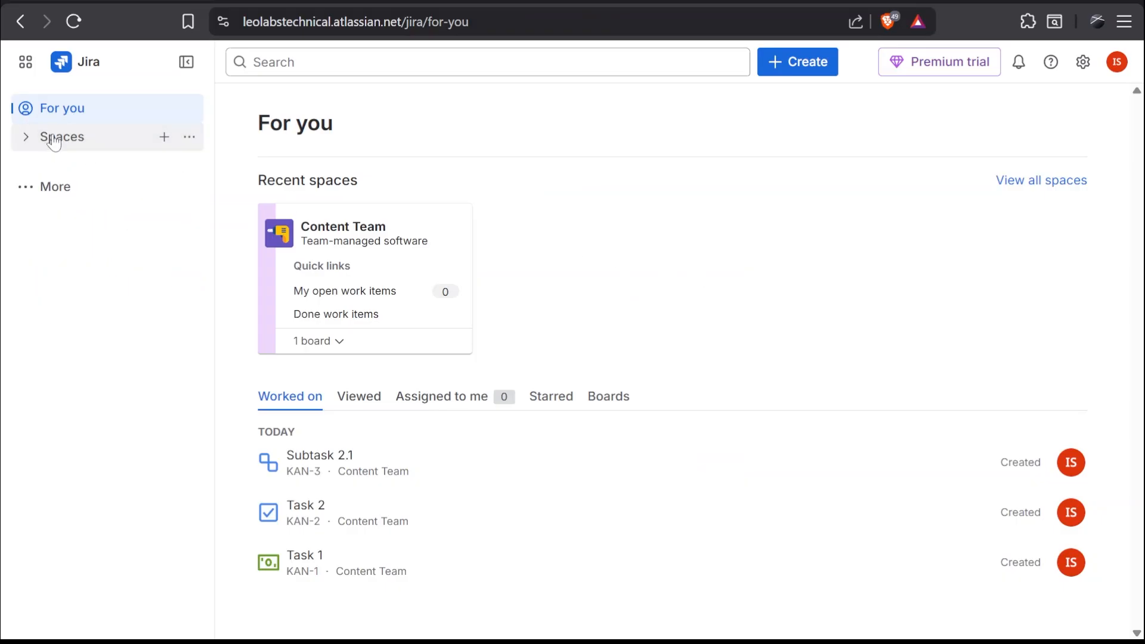
{"action": "left_click", "coordinate": [54, 140]}
{"action": "left_click", "coordinate": [164, 137]}
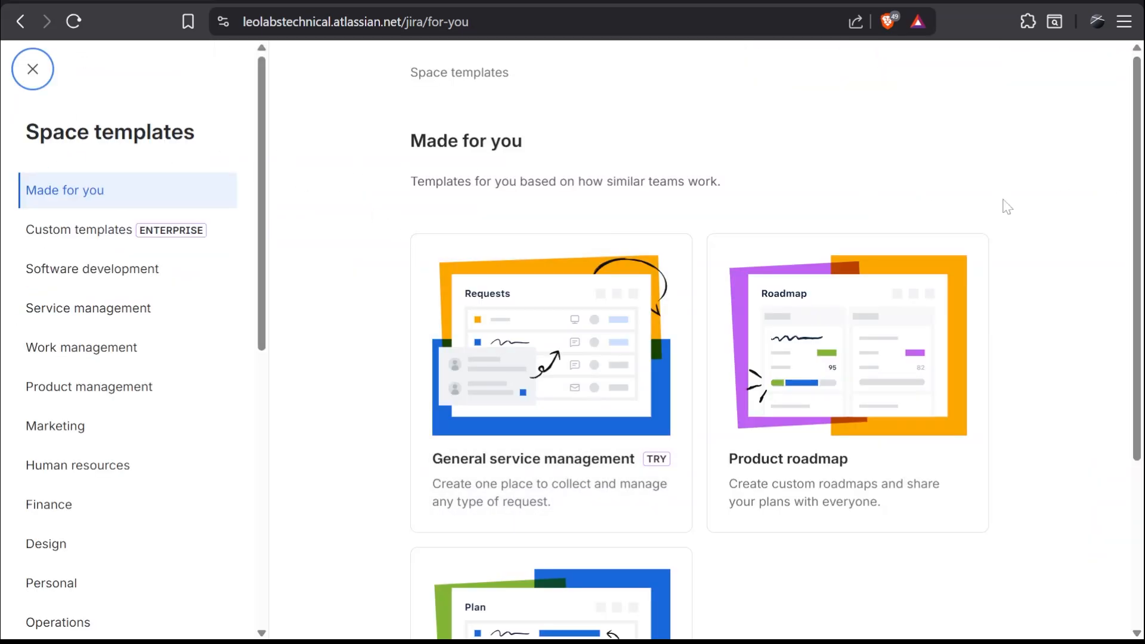
Choose the Scrum template from the Software development templates and use it.
{"action": "left_click", "coordinate": [87, 268]}
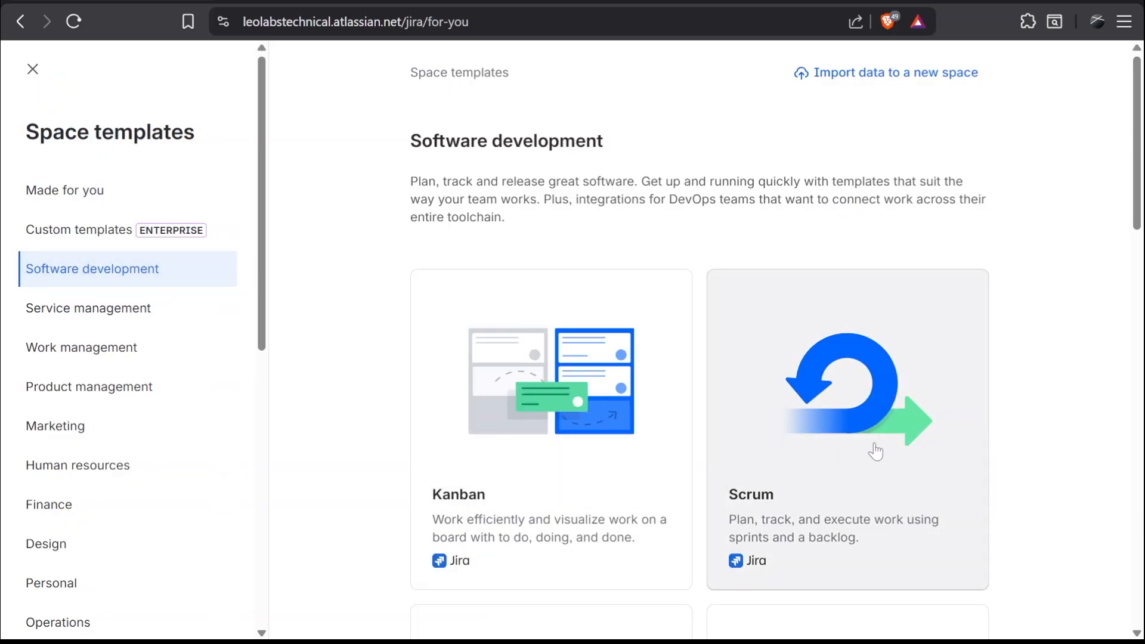
{"action": "left_click", "coordinate": [877, 527]}
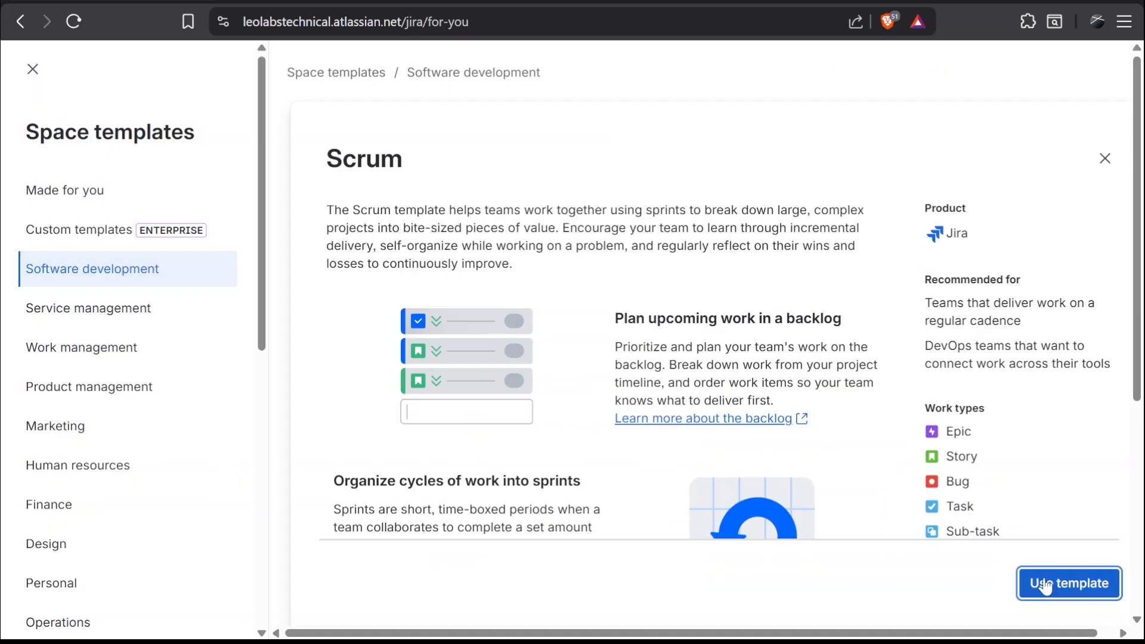
{"action": "left_click", "coordinate": [1061, 583]}
Compare the management options and select a team-managed space.
{"action": "scroll", "coordinate": [1127, 173], "scroll_direction": "down", "scroll_amount": 2}
{"action": "left_click_drag", "start_coordinate": [1127, 173], "coordinate": [1127, 234]}
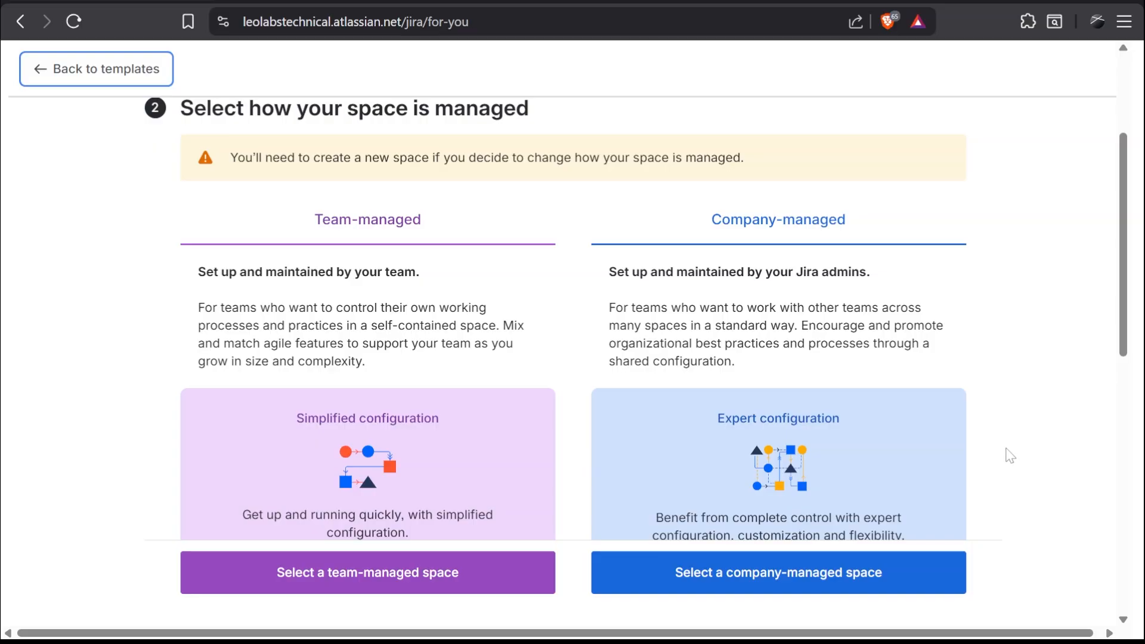
{"action": "left_click_drag", "start_coordinate": [1126, 242], "coordinate": [1027, 526]}
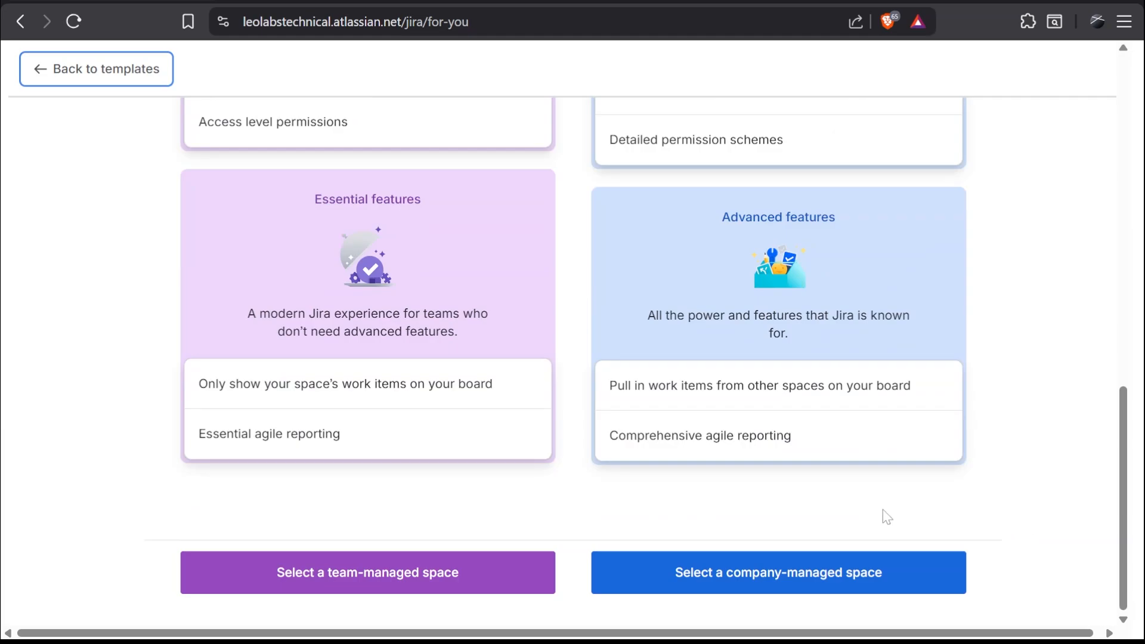
{"action": "left_click", "coordinate": [427, 584]}
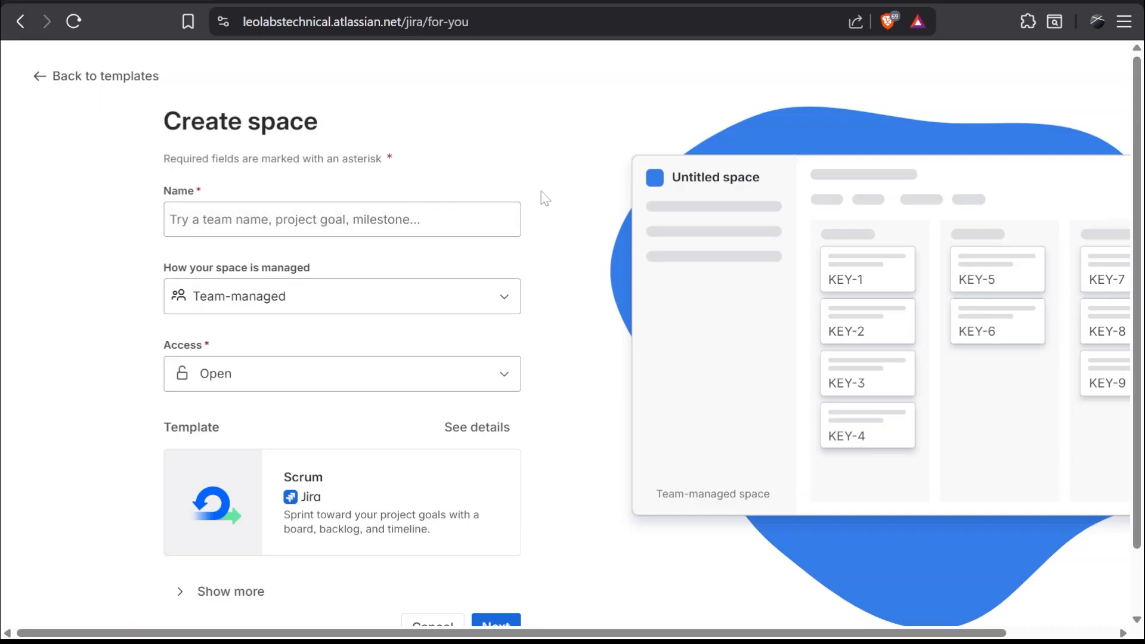
Name the space Pulse Project and continue with the Scrum template.
{"action": "type", "text": "Pulse Project"}
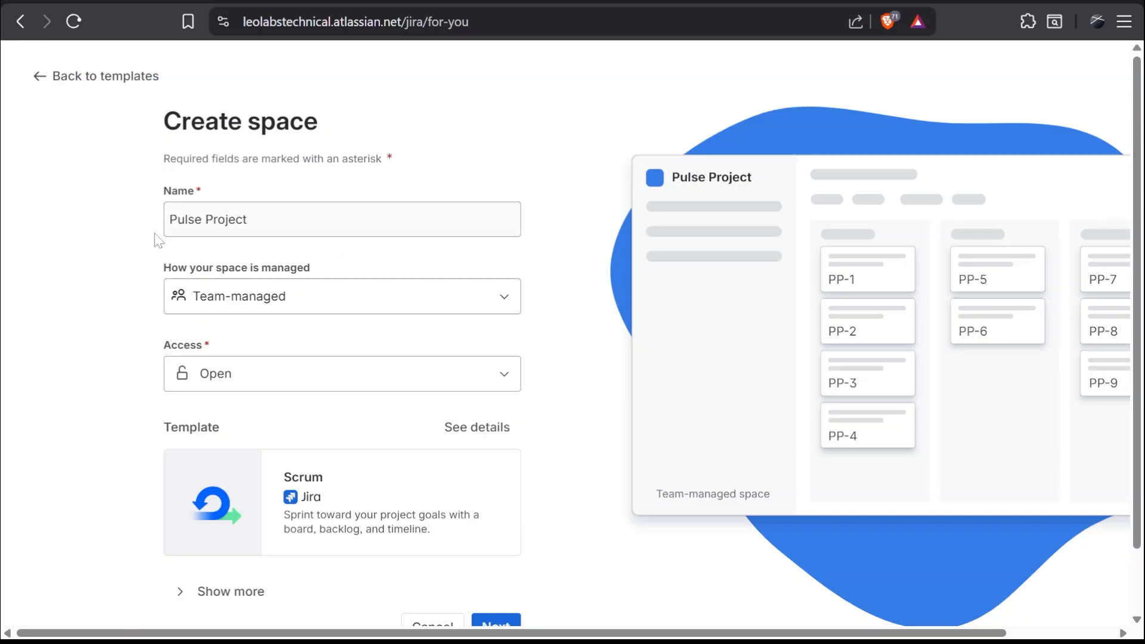
{"action": "scroll", "coordinate": [555, 504], "scroll_direction": "down", "scroll_amount": 1}
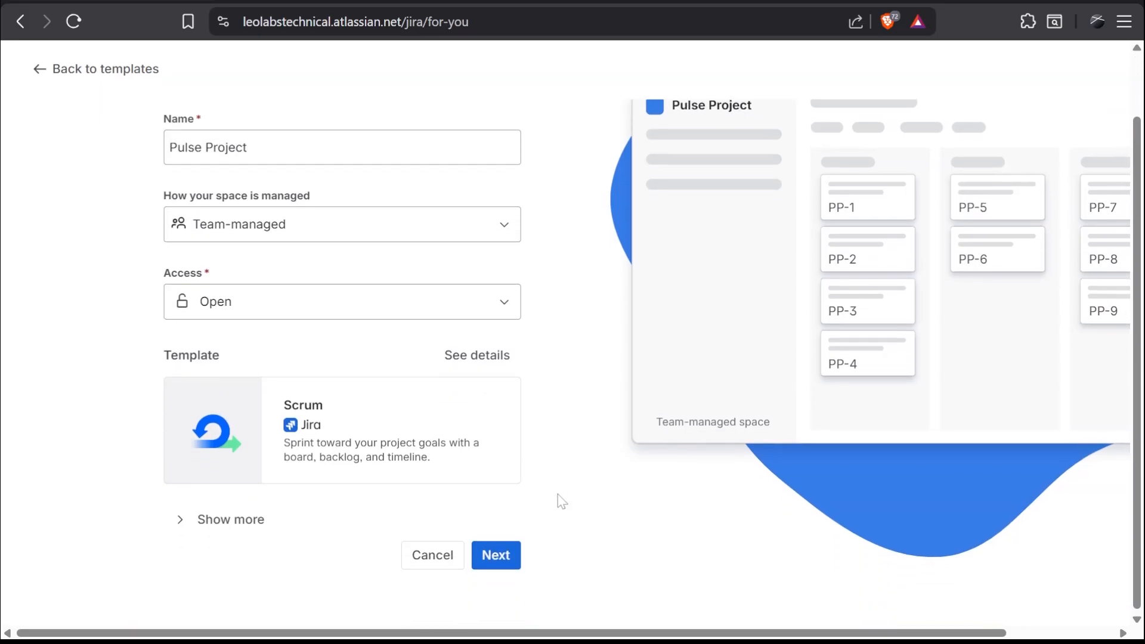
{"action": "left_click", "coordinate": [510, 562]}
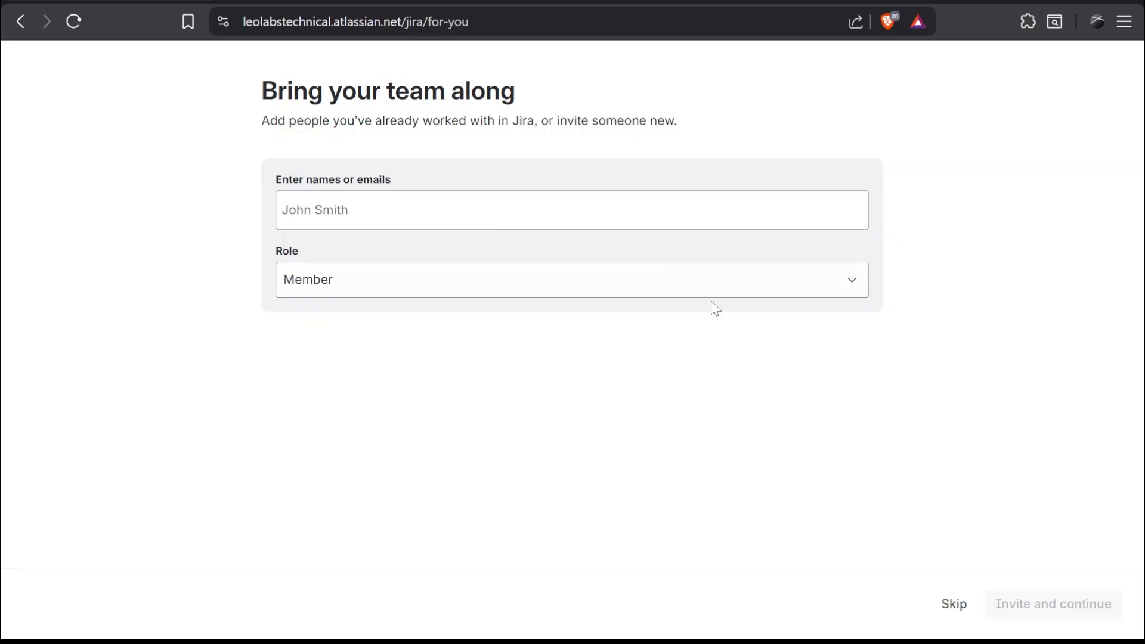
{"action": "left_click", "coordinate": [714, 285]}
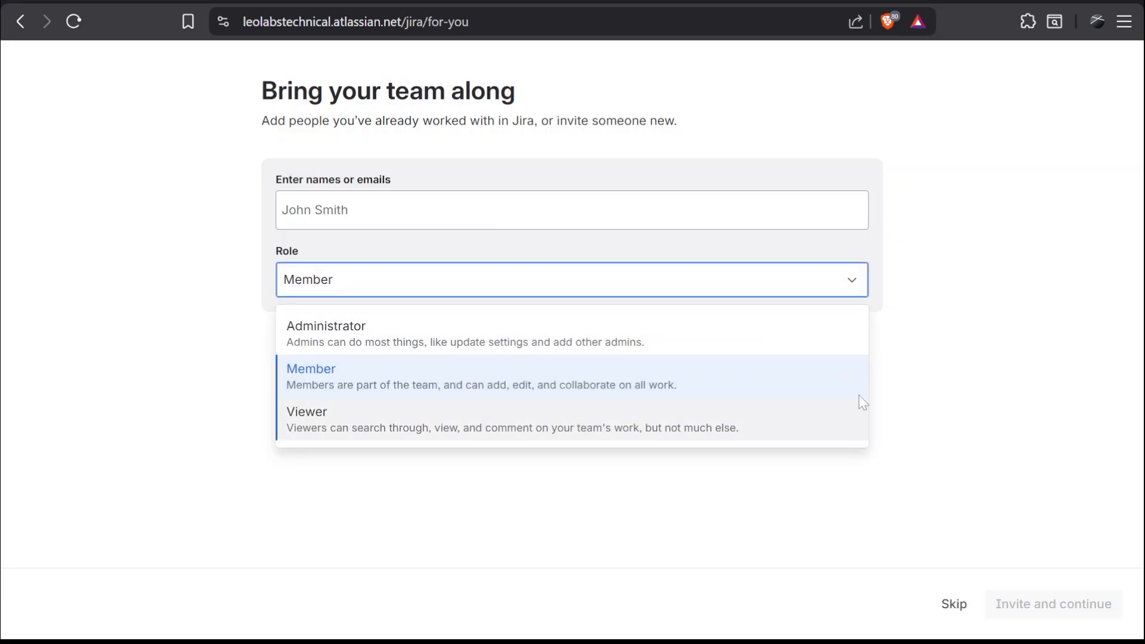
{"action": "type", "text": "4"}
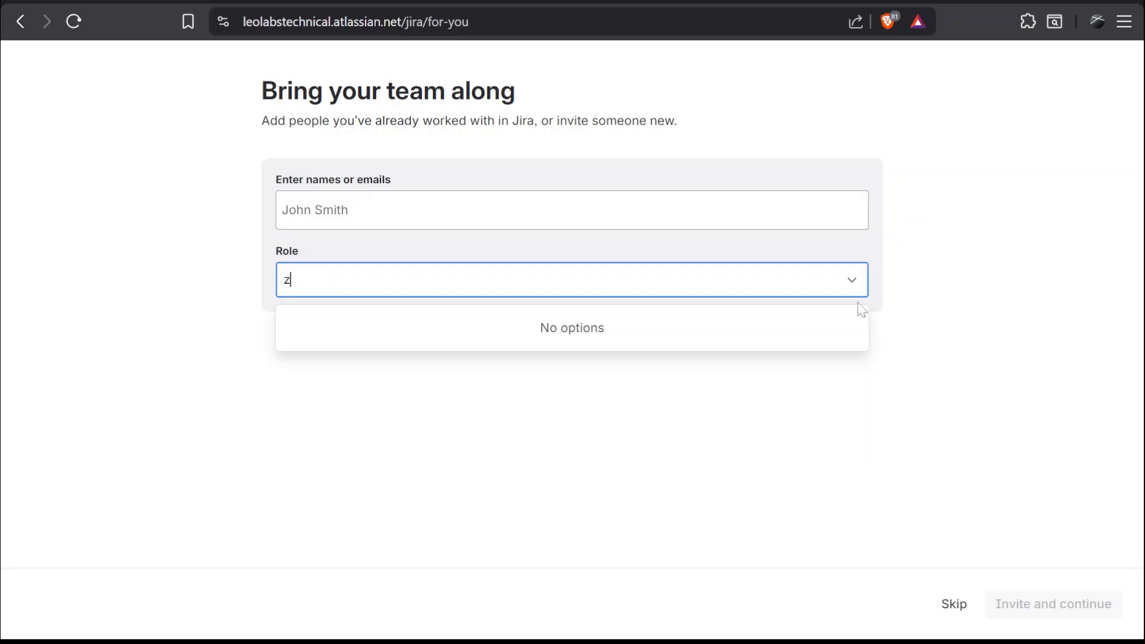
{"action": "key", "text": "BackSpace"}
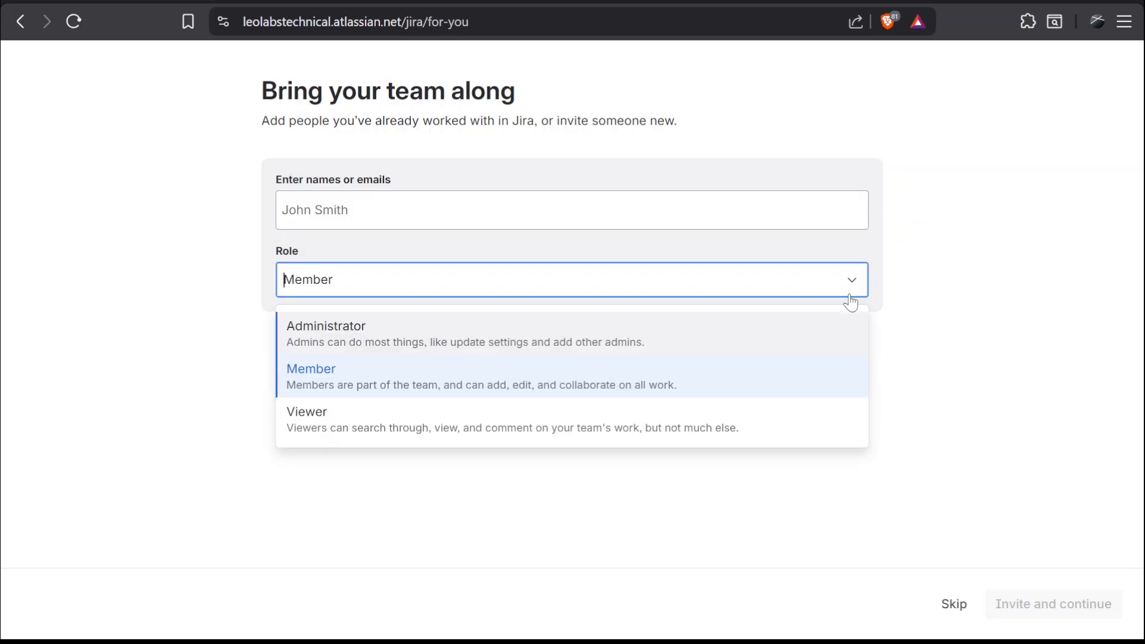
{"action": "type", "text": "4"}
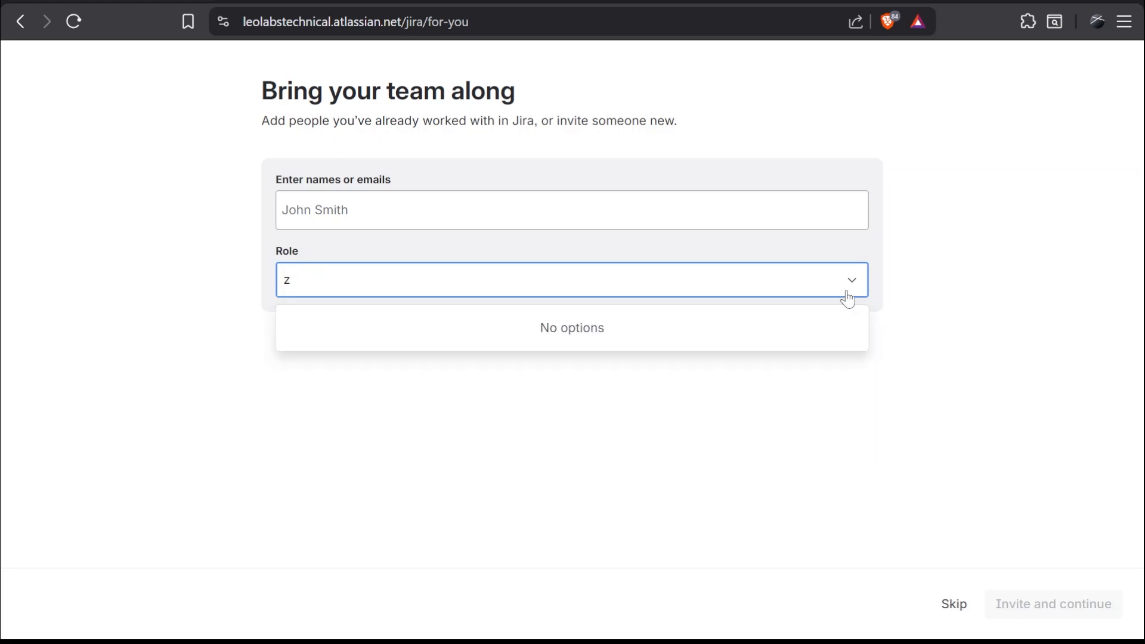
{"action": "key", "text": "Escape"}
{"action": "left_click", "coordinate": [848, 295]}
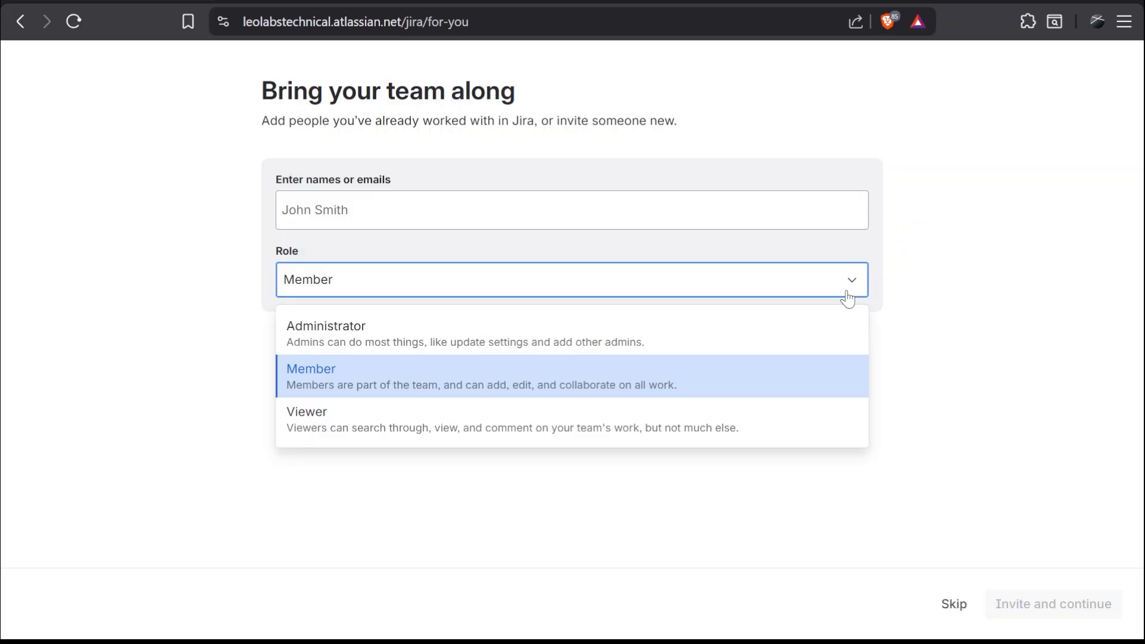
{"action": "left_click", "coordinate": [848, 296]}
{"action": "left_click", "coordinate": [848, 293]}
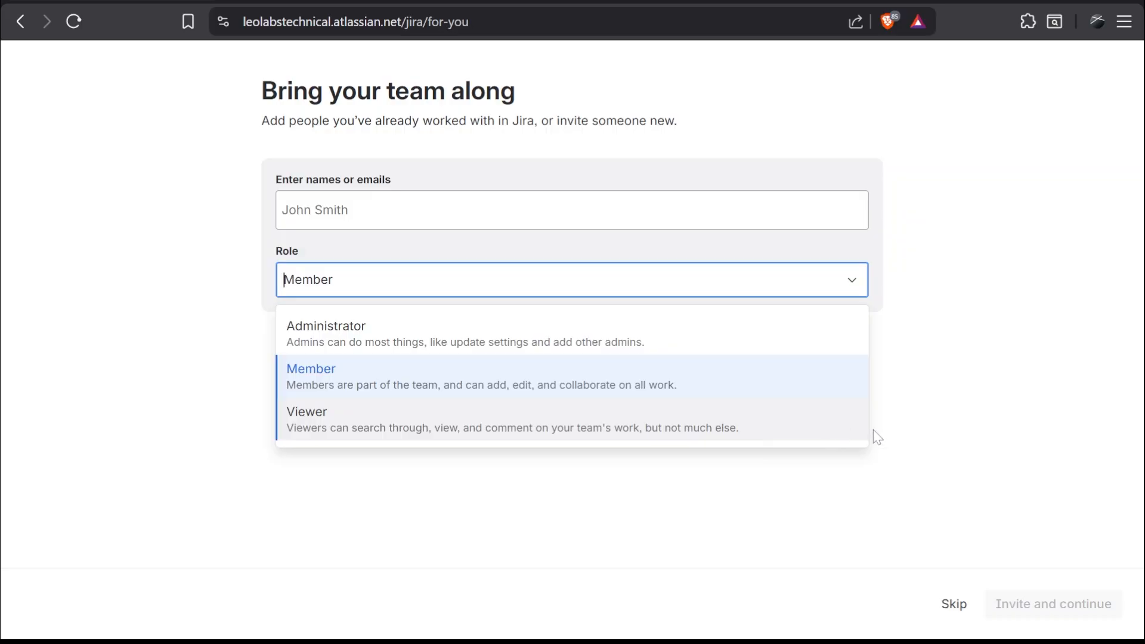
Invite a teammate by e-mail with the Member role and continue.
{"action": "left_click", "coordinate": [942, 389]}
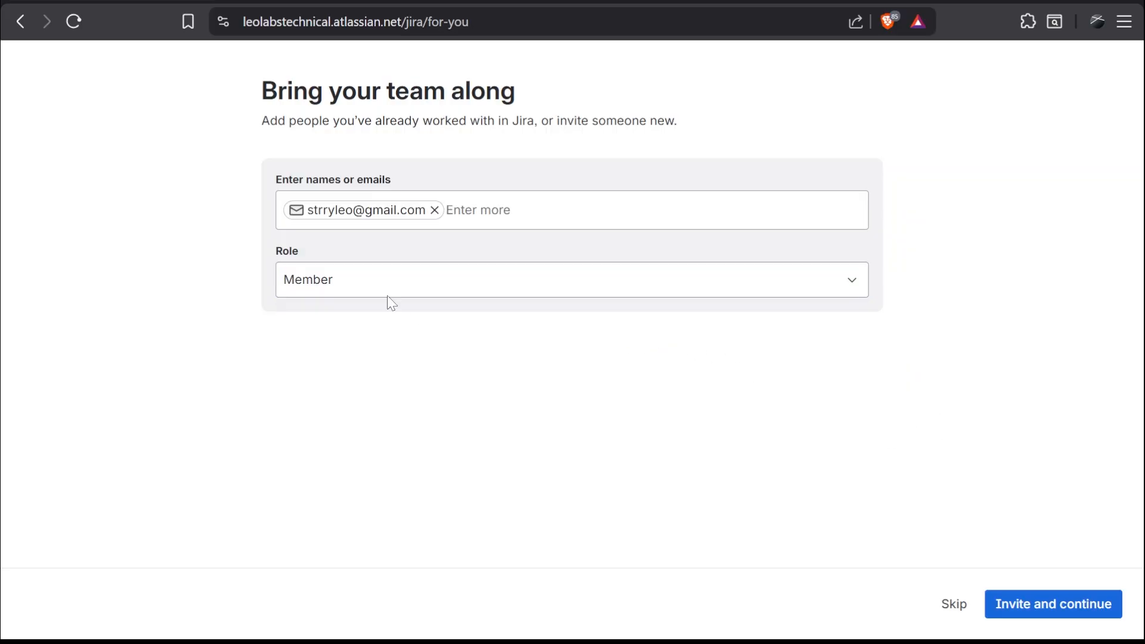
{"action": "left_click", "coordinate": [1068, 604]}
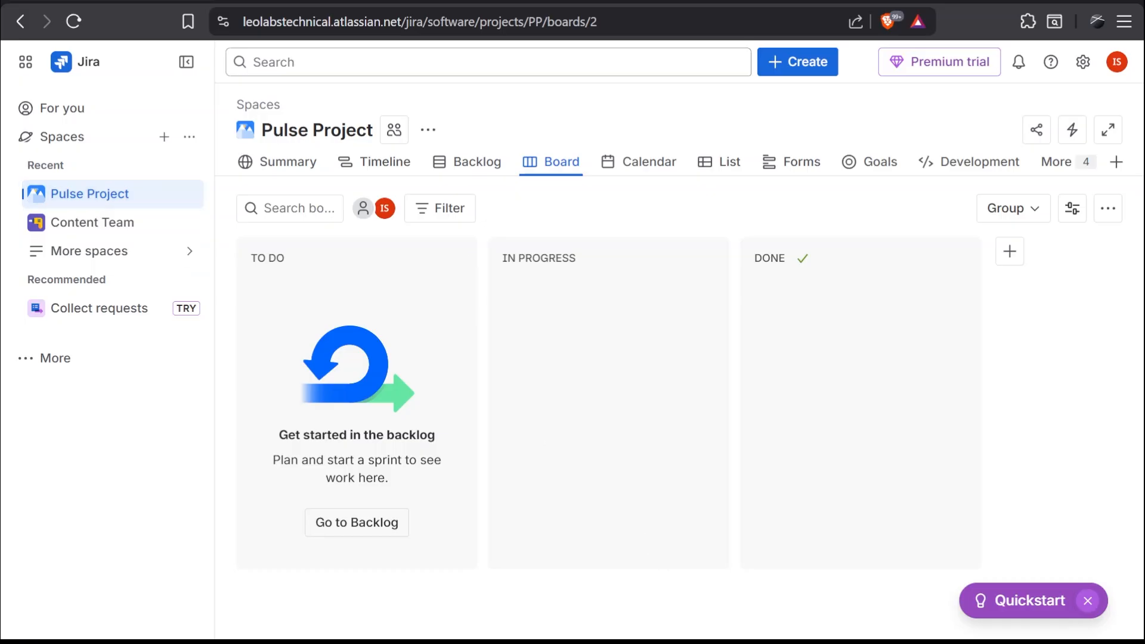
Open the space settings and review the enabled Features, then return to the board.
{"action": "left_click", "coordinate": [189, 194]}
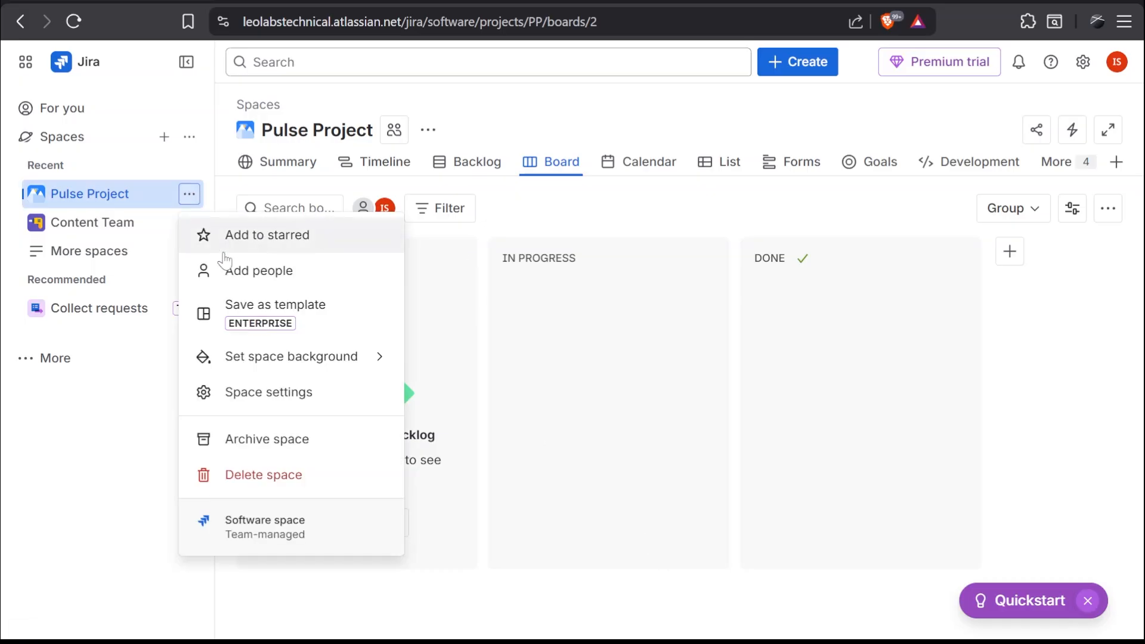
{"action": "left_click", "coordinate": [310, 400]}
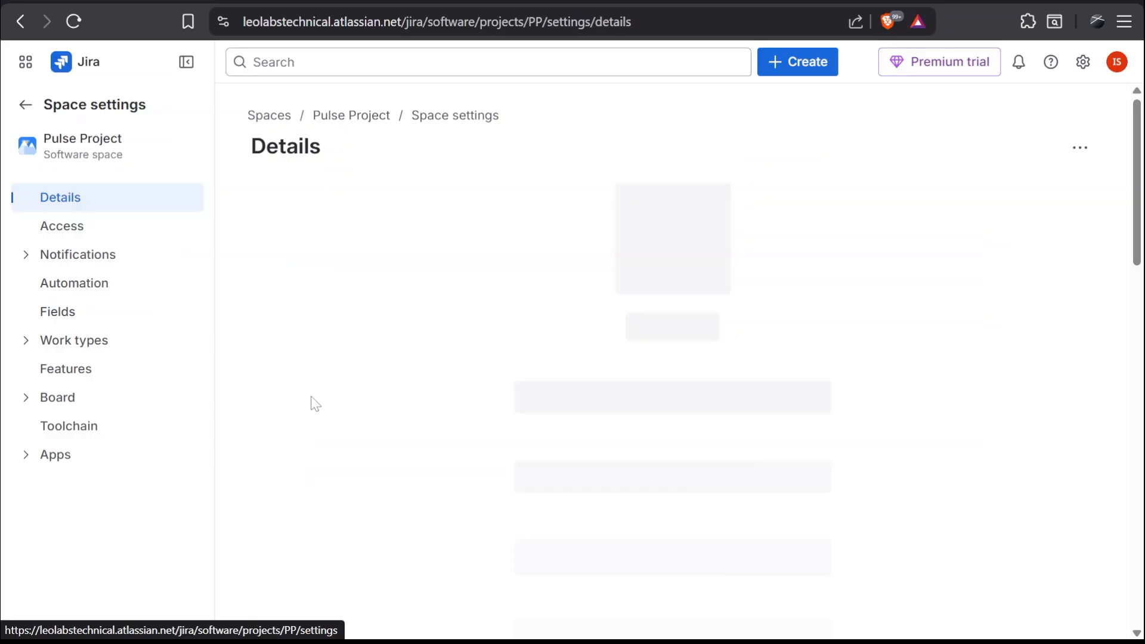
{"action": "left_click", "coordinate": [174, 376]}
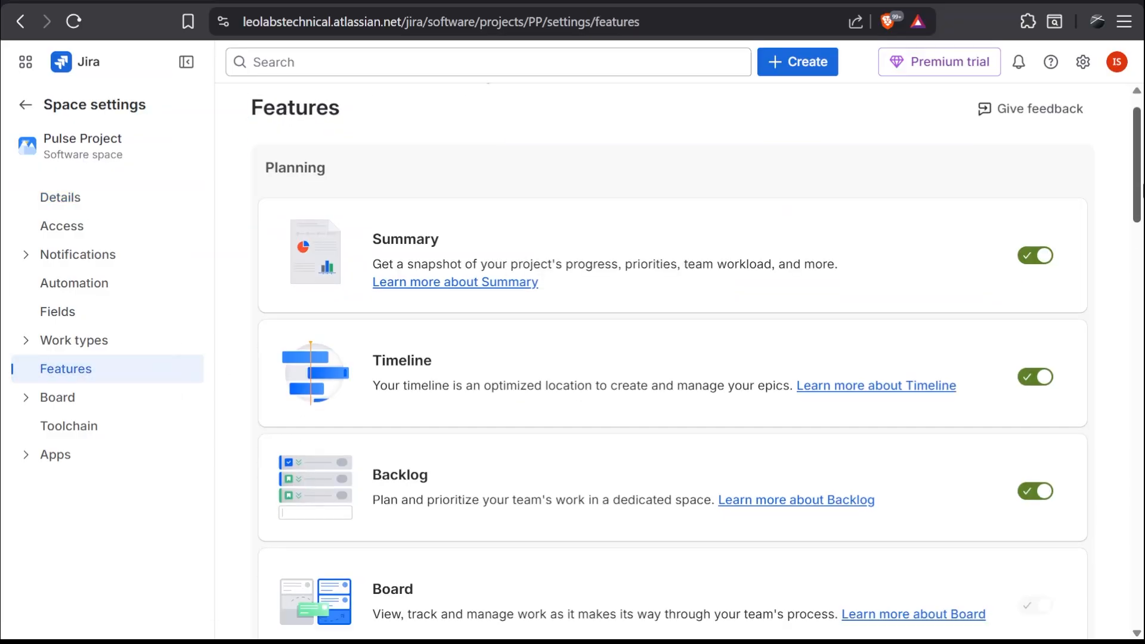
{"action": "scroll", "coordinate": [324, 372], "scroll_direction": "down", "scroll_amount": 15}
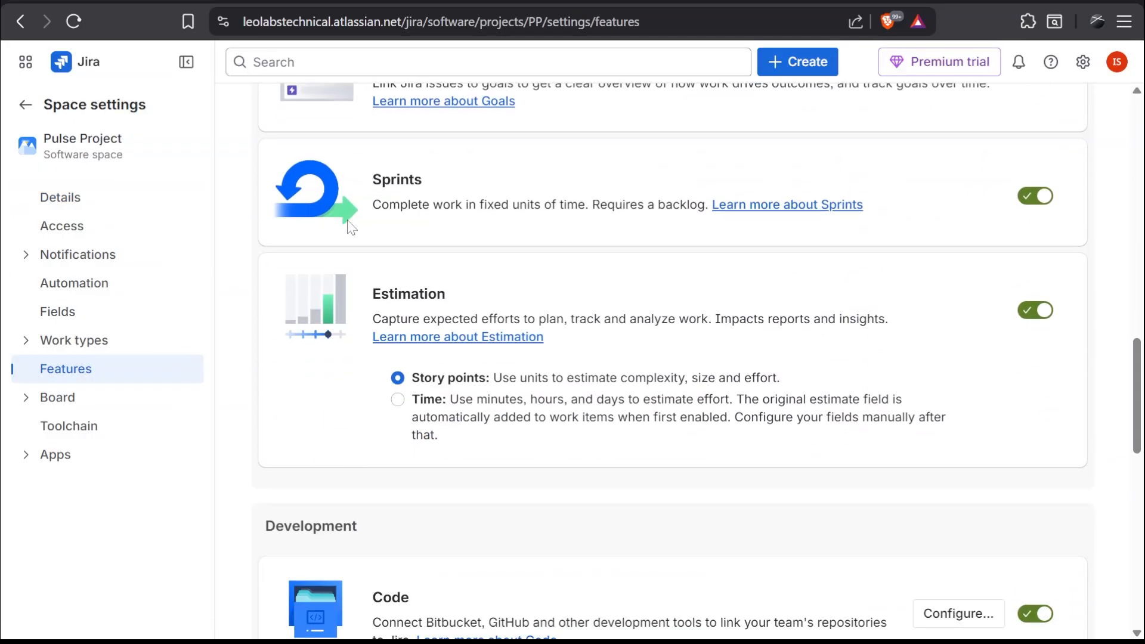
{"action": "left_click", "coordinate": [25, 105]}
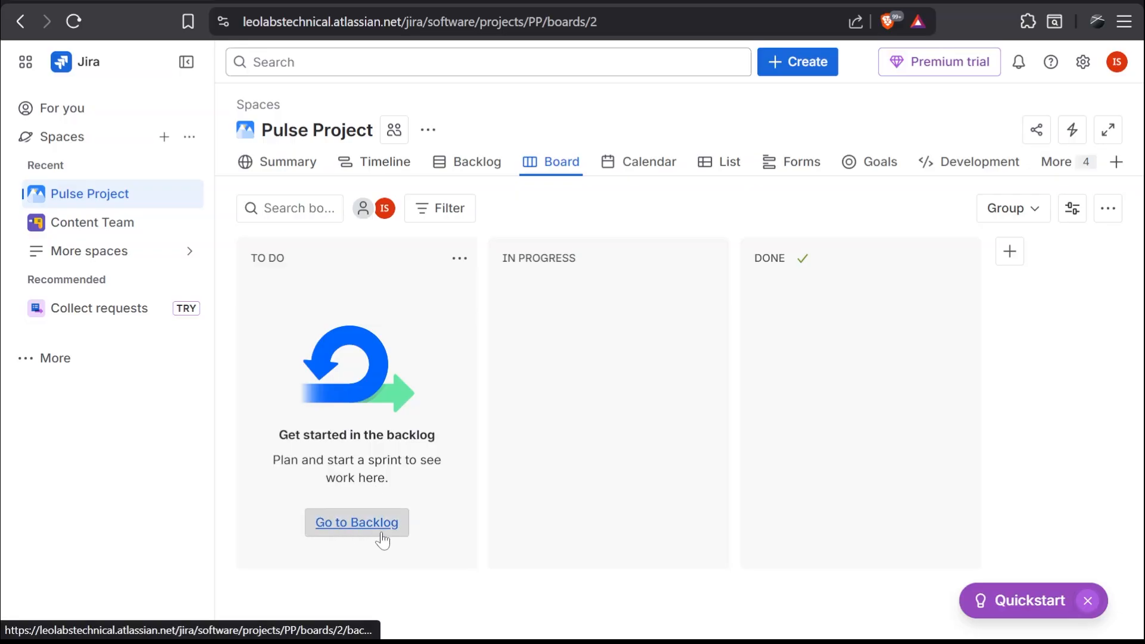
Begin a backlog work item titled Design Figma button UI and review the available work types.
{"action": "left_click", "coordinate": [476, 164]}
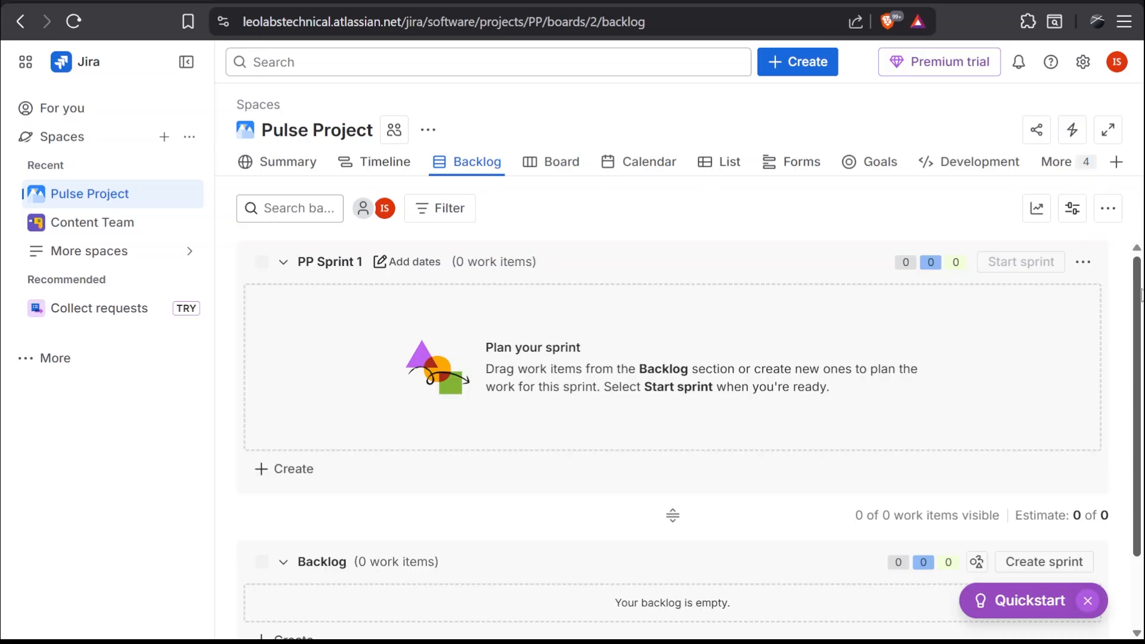
{"action": "scroll", "coordinate": [1142, 296], "scroll_direction": "down", "scroll_amount": 2}
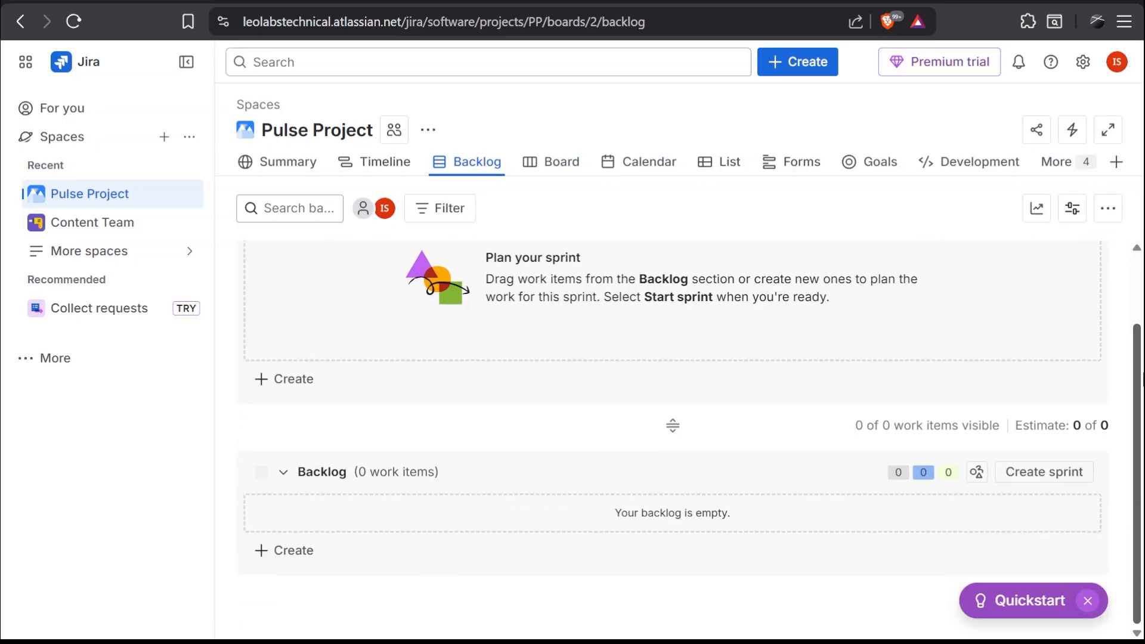
{"action": "left_click", "coordinate": [274, 558]}
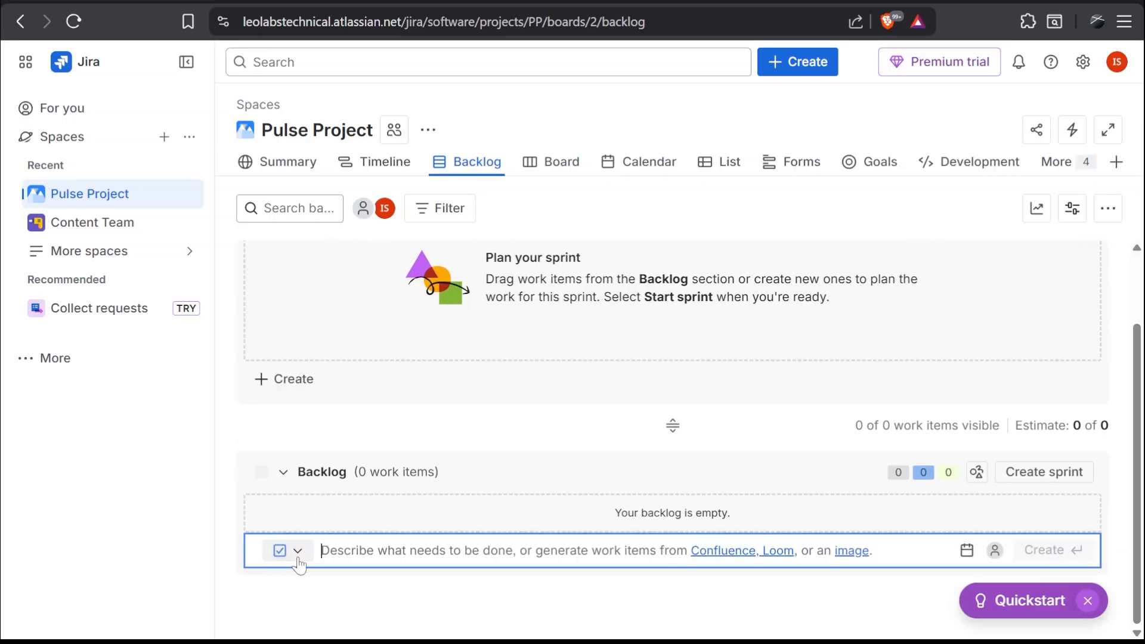
{"action": "type", "text": "Design Figma button UI"}
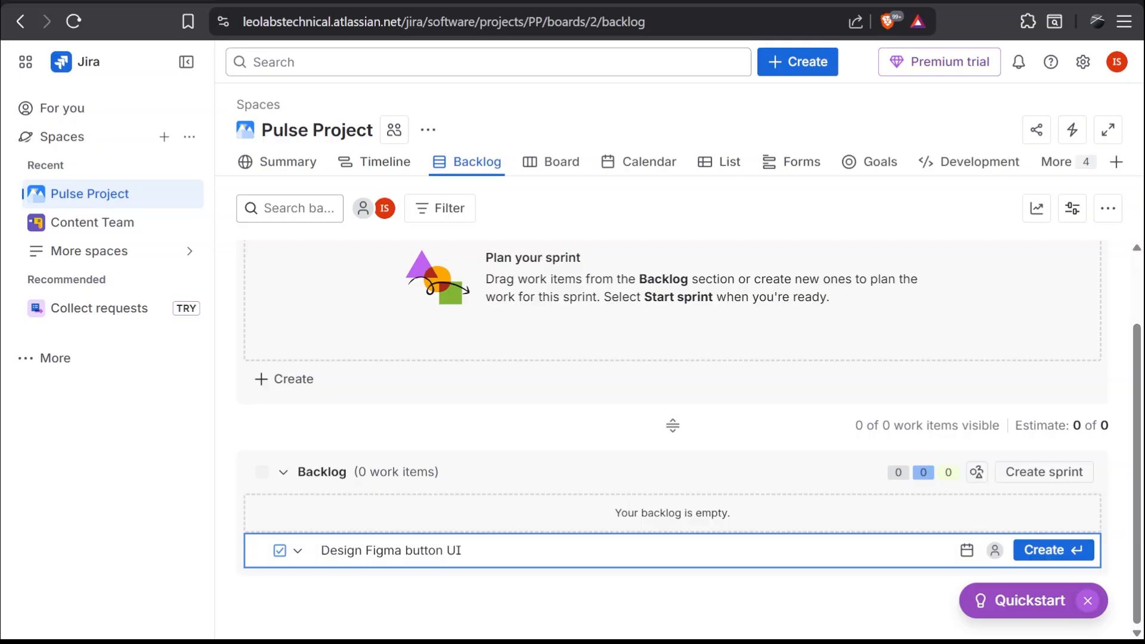
{"action": "left_click", "coordinate": [288, 551]}
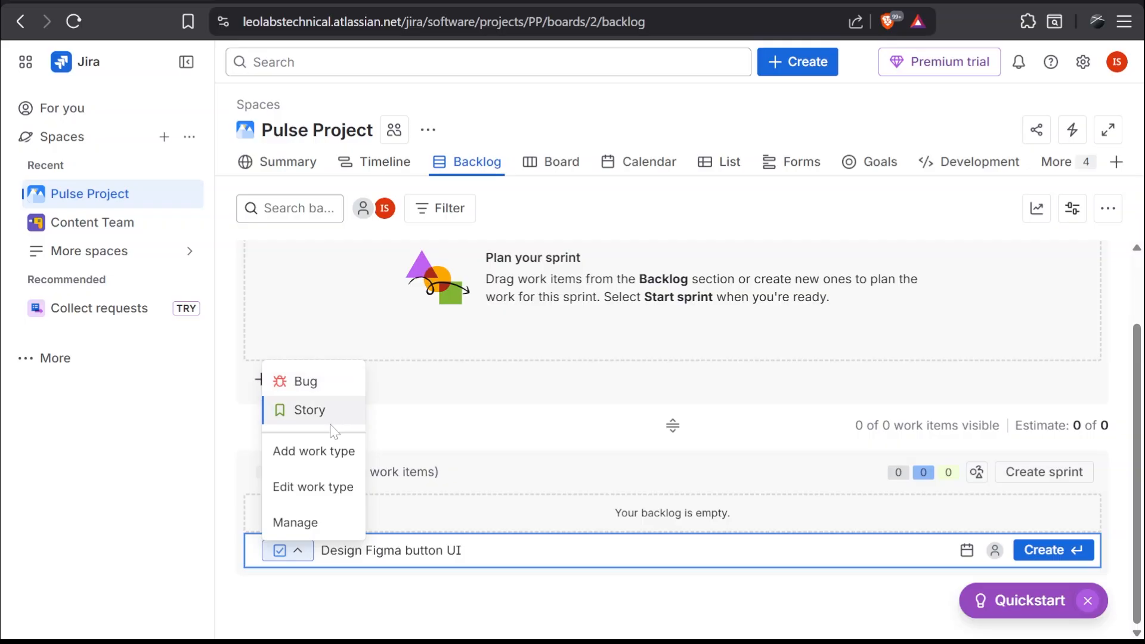
{"action": "left_click", "coordinate": [299, 558]}
{"action": "left_click", "coordinate": [299, 558]}
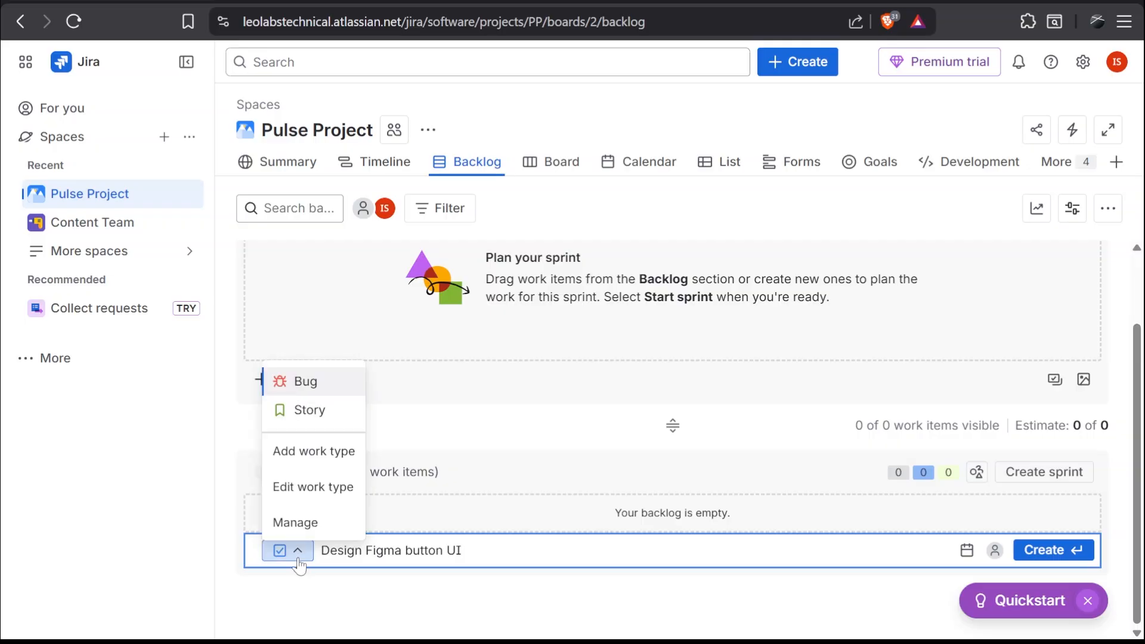
{"action": "left_click", "coordinate": [298, 558]}
Give the Design Figma button UI item a due date of Feb 16, assign it to the invited teammate, and create it.
{"action": "left_click", "coordinate": [967, 551]}
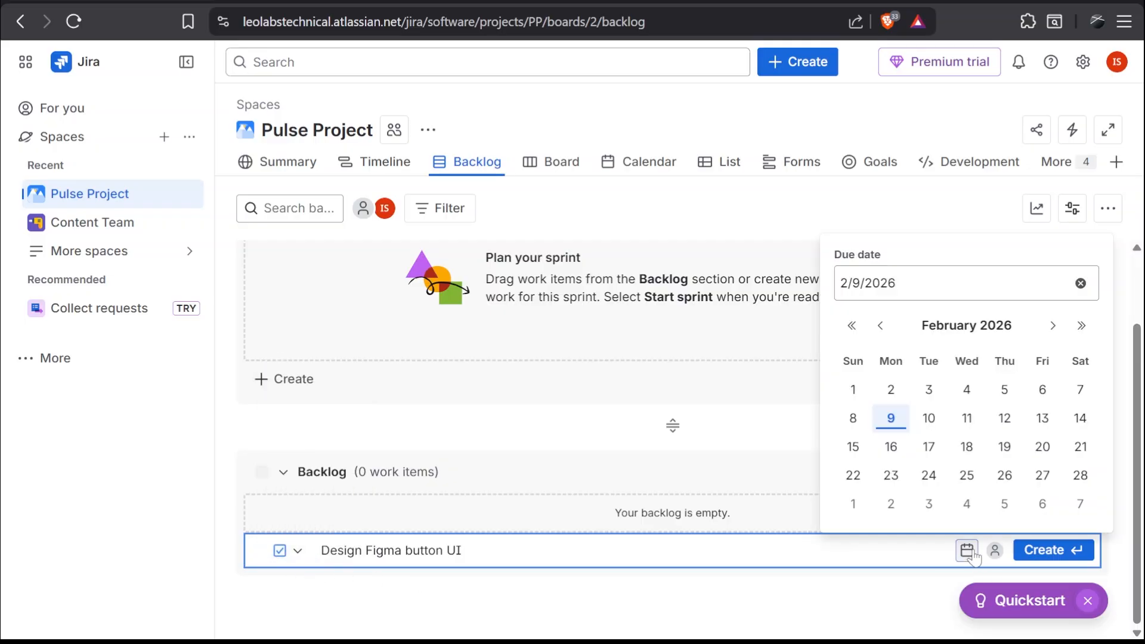
{"action": "left_click", "coordinate": [967, 418]}
{"action": "left_click", "coordinate": [994, 550]}
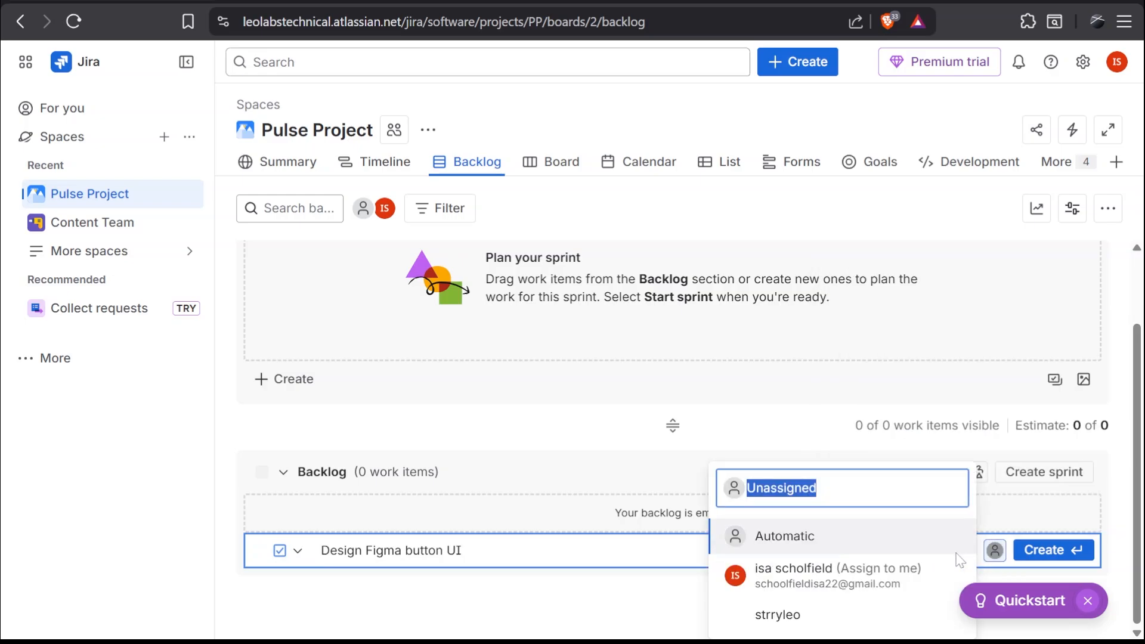
{"action": "key", "text": "BackSpace"}
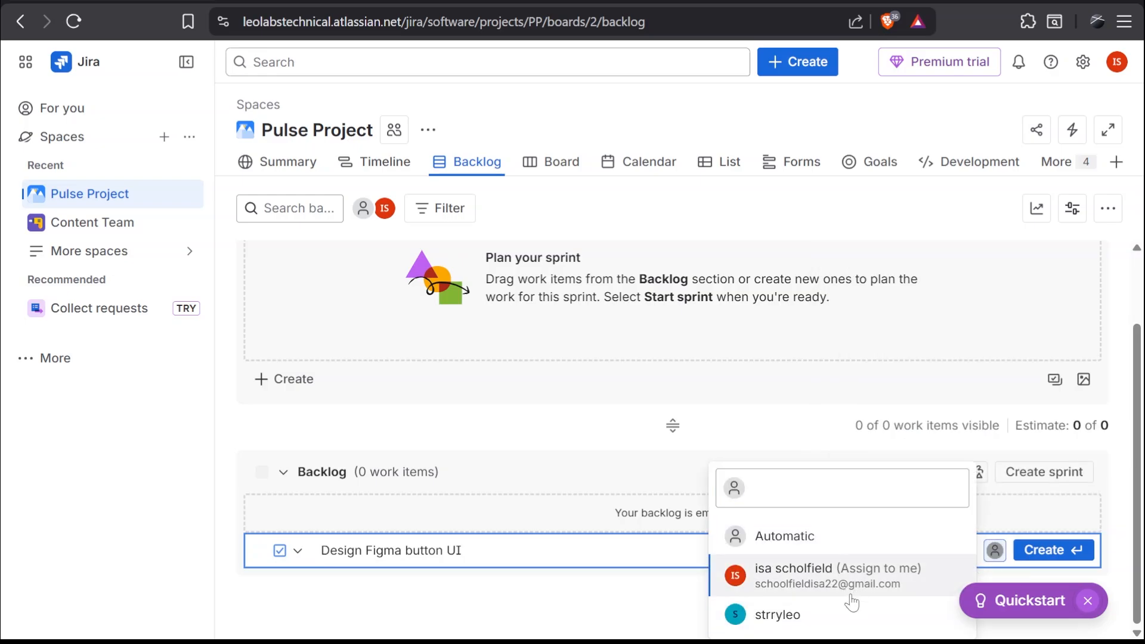
{"action": "left_click", "coordinate": [845, 626]}
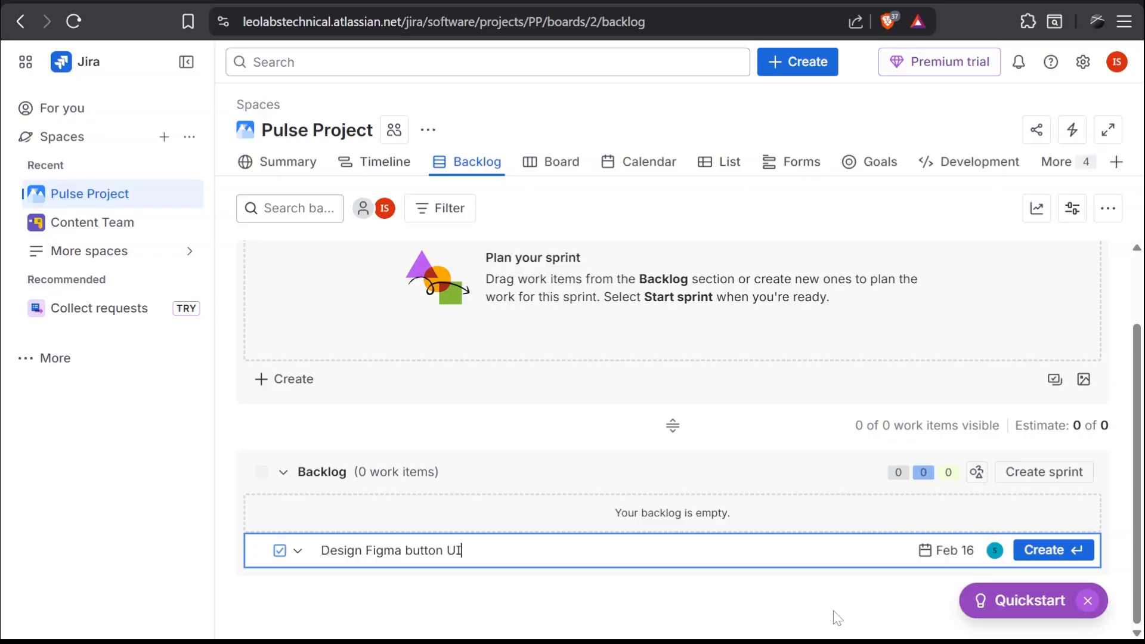
{"action": "left_click", "coordinate": [1057, 552]}
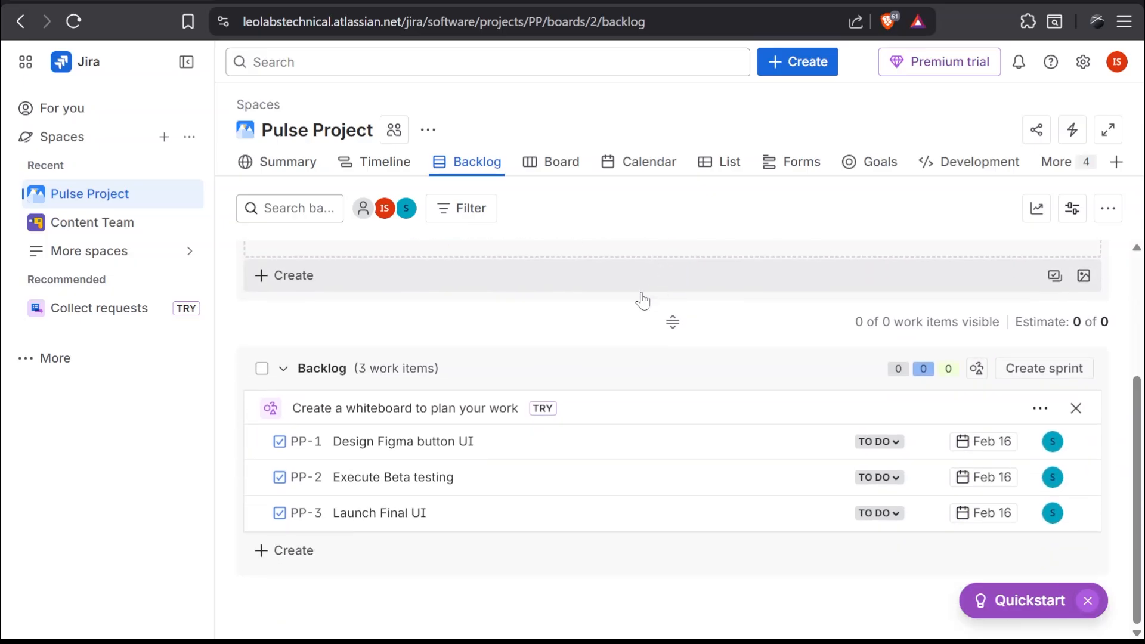
Create a sprint and move the Design Figma button UI item into PP Sprint 1.
{"action": "left_click", "coordinate": [1034, 374]}
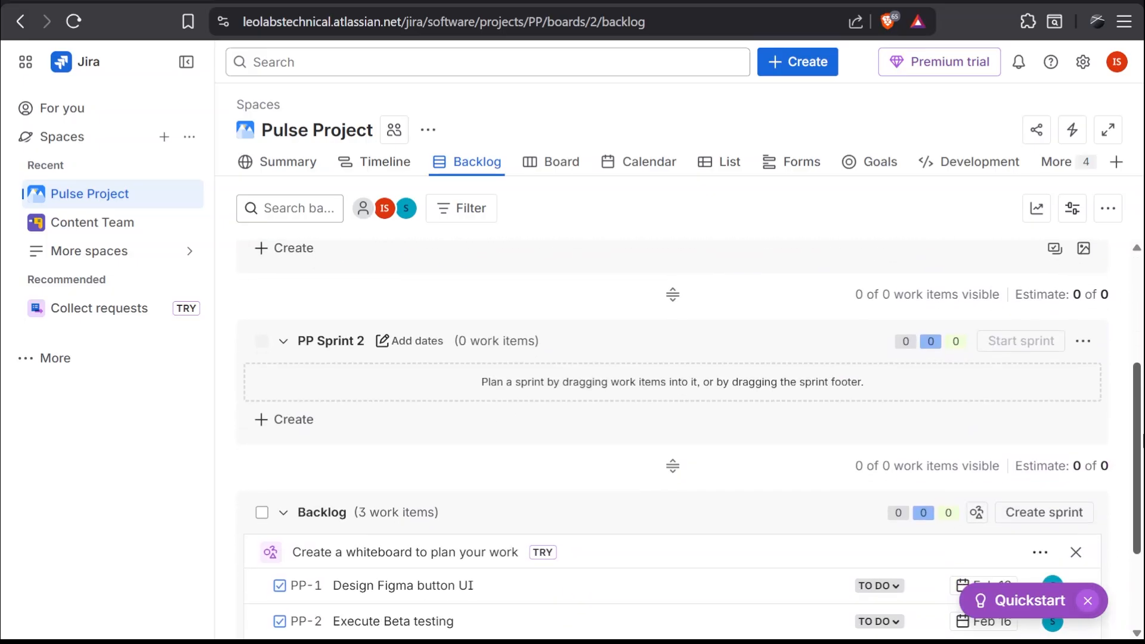
{"action": "left_click_drag", "start_coordinate": [1142, 441], "coordinate": [1144, 346]}
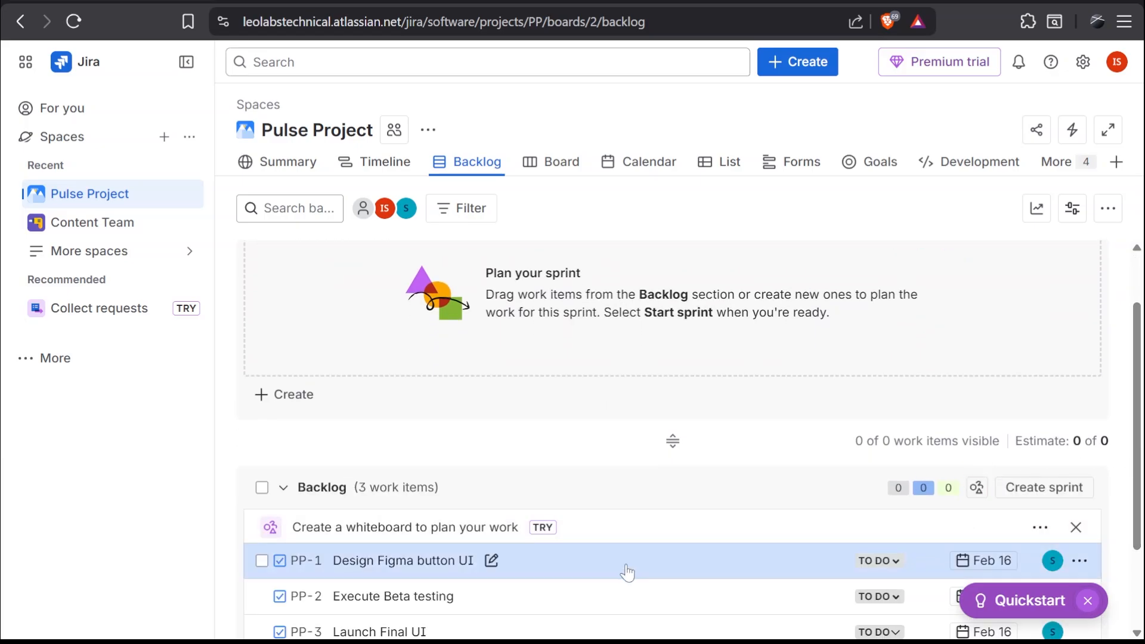
{"action": "left_click_drag", "start_coordinate": [628, 573], "coordinate": [663, 292]}
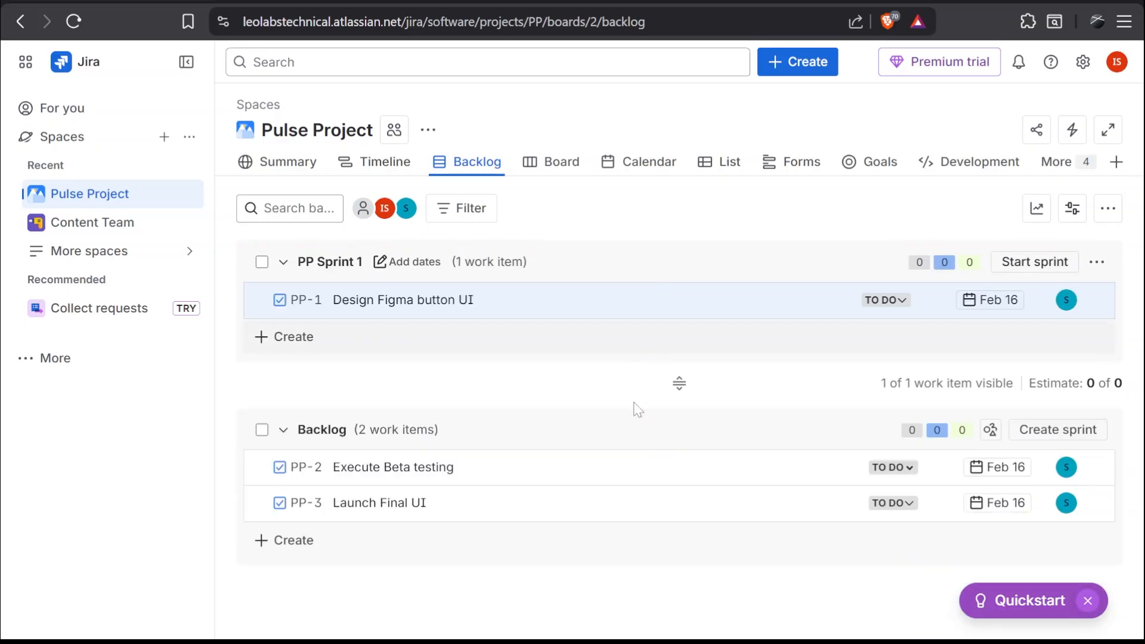
{"action": "left_click", "coordinate": [287, 339]}
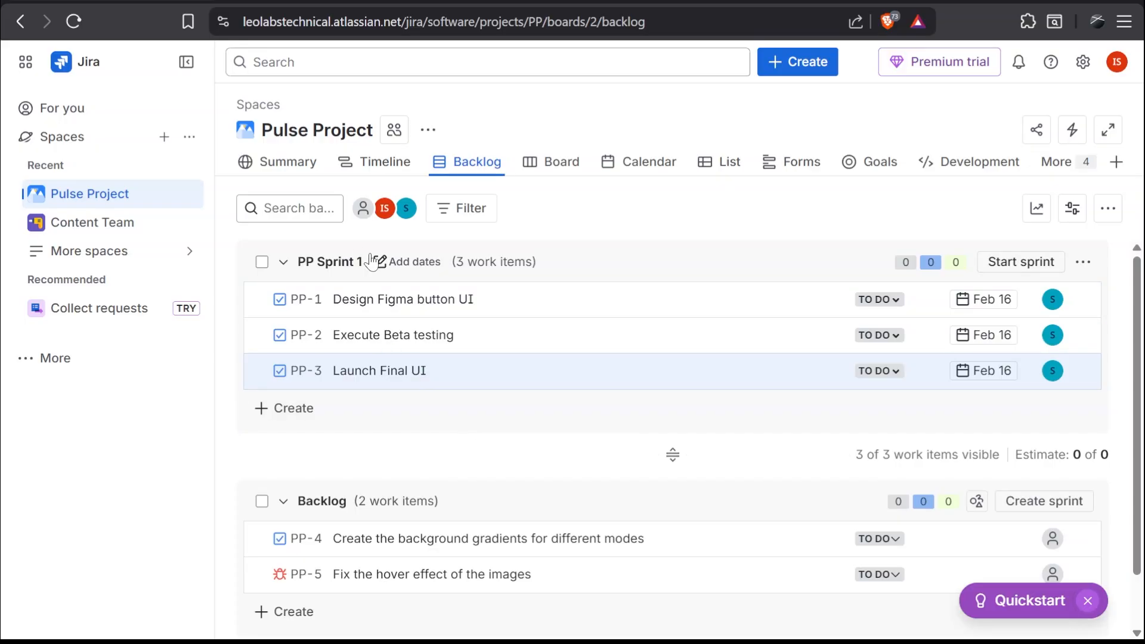
Edit PP Sprint 1, renaming it Sprint 1: UI Foundations with a 1 week duration, and update it.
{"action": "left_click", "coordinate": [1084, 262]}
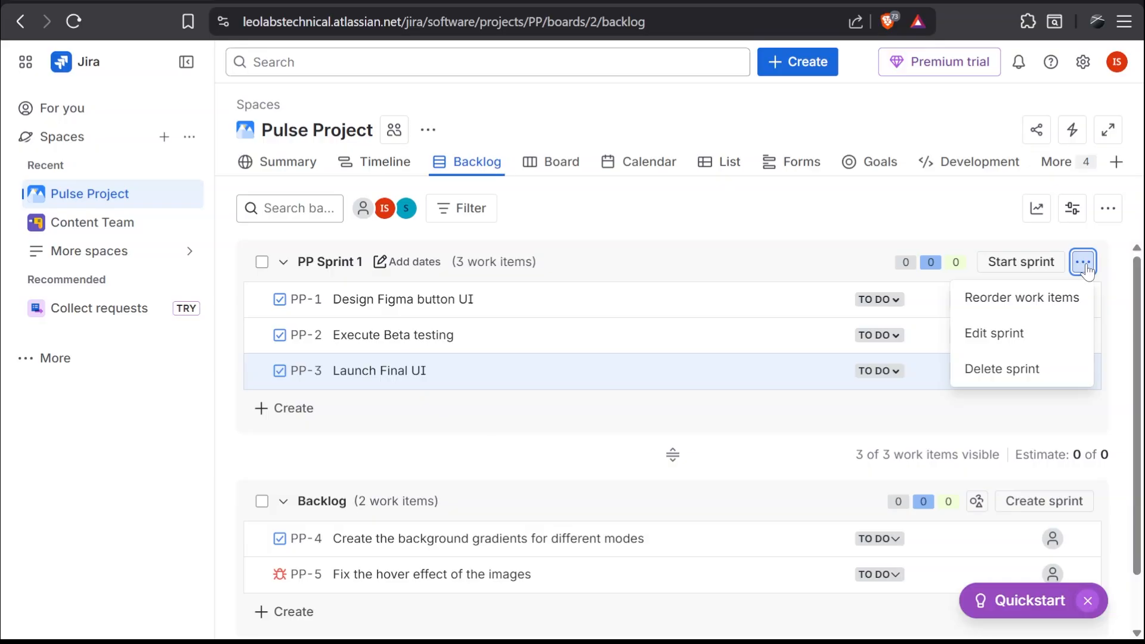
{"action": "left_click", "coordinate": [1038, 344]}
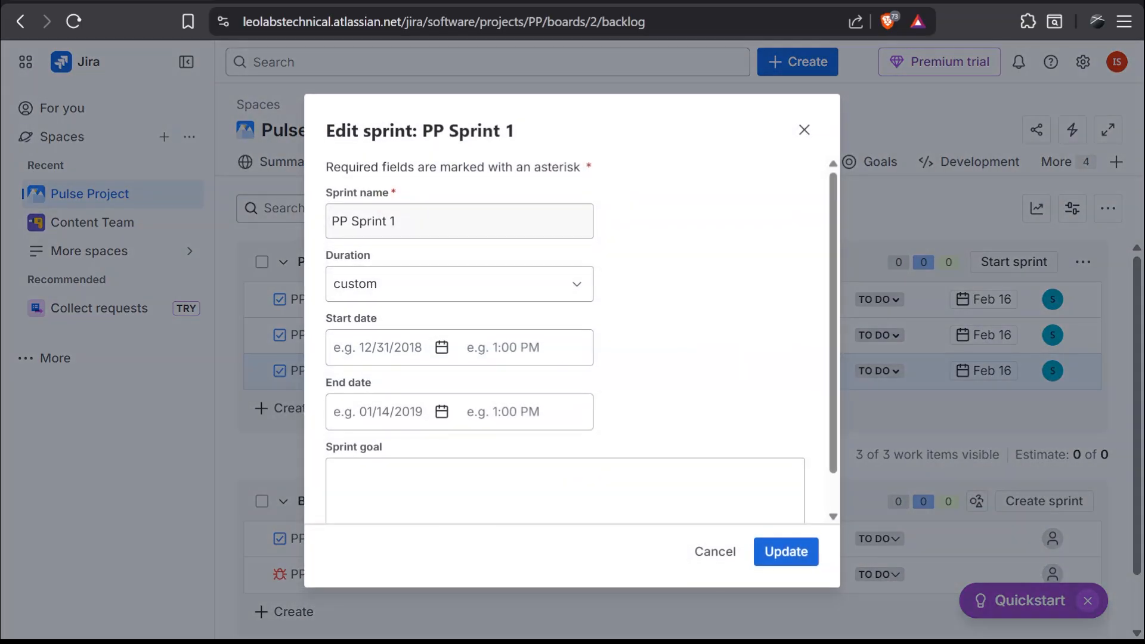
{"action": "triple_click", "coordinate": [525, 226]}
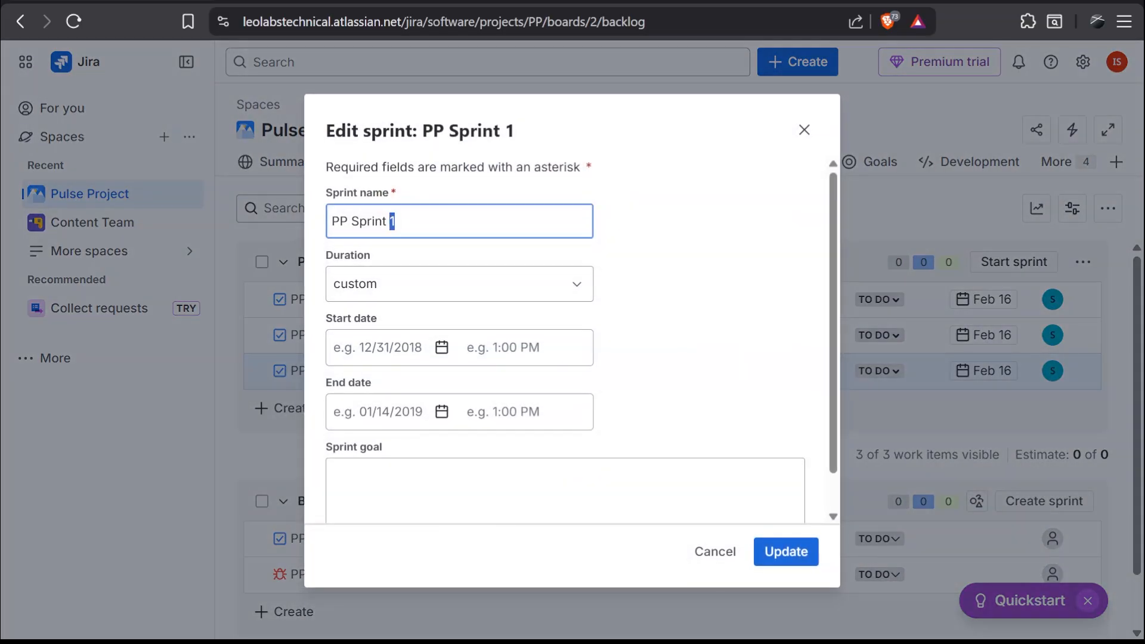
{"action": "left_click", "coordinate": [613, 276]}
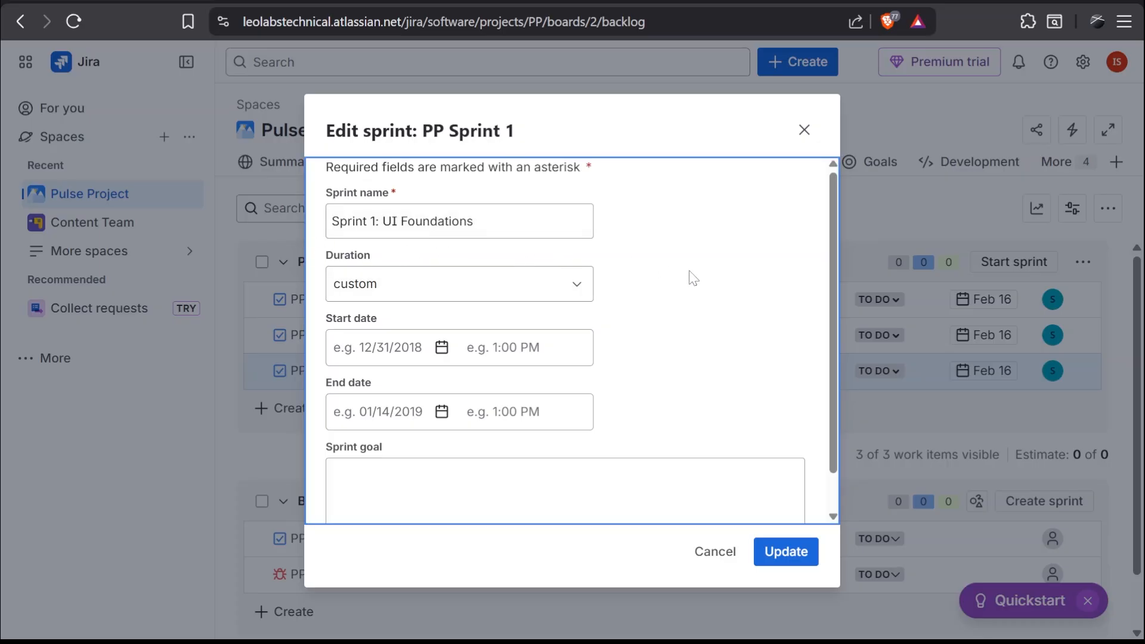
{"action": "left_click", "coordinate": [571, 285]}
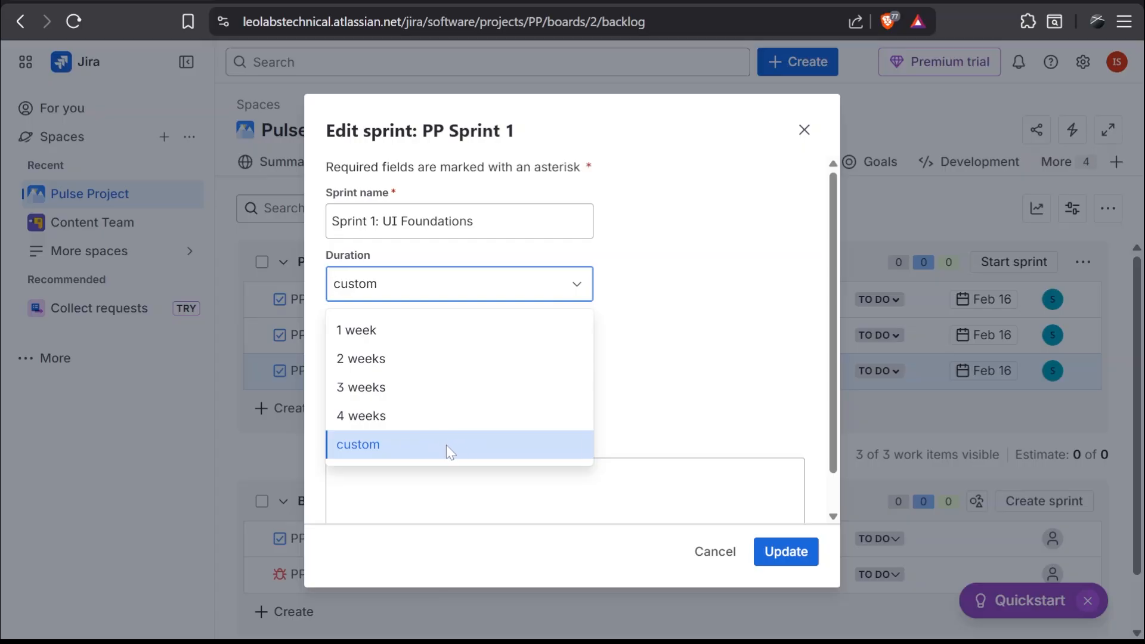
{"action": "left_click", "coordinate": [432, 334]}
{"action": "scroll", "coordinate": [832, 426], "scroll_direction": "down", "scroll_amount": 1}
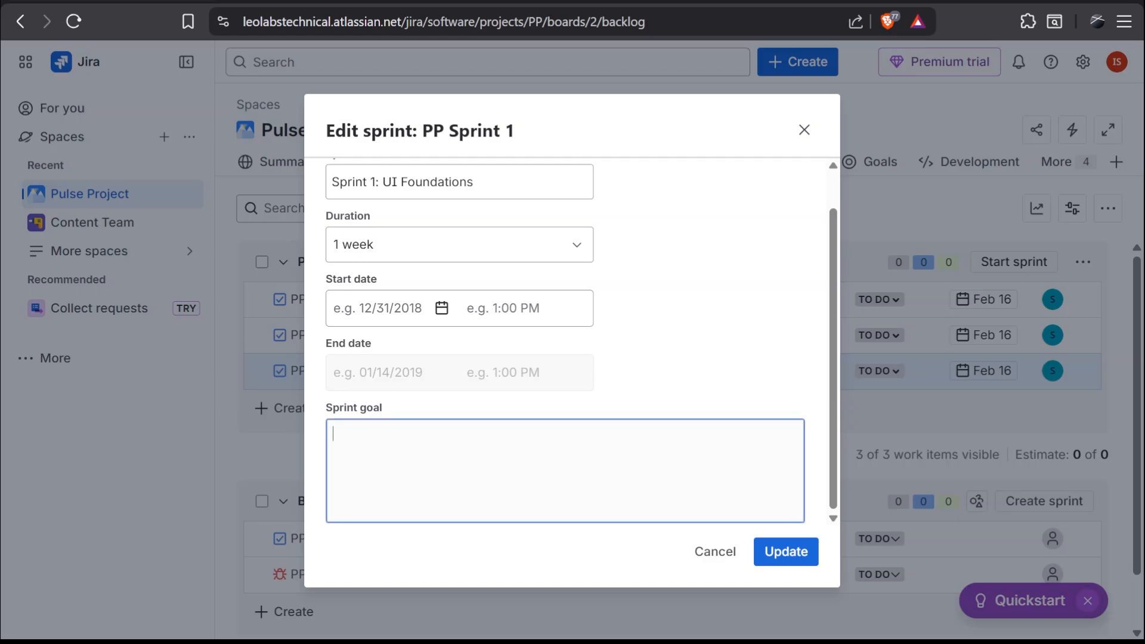
{"action": "left_click", "coordinate": [783, 560]}
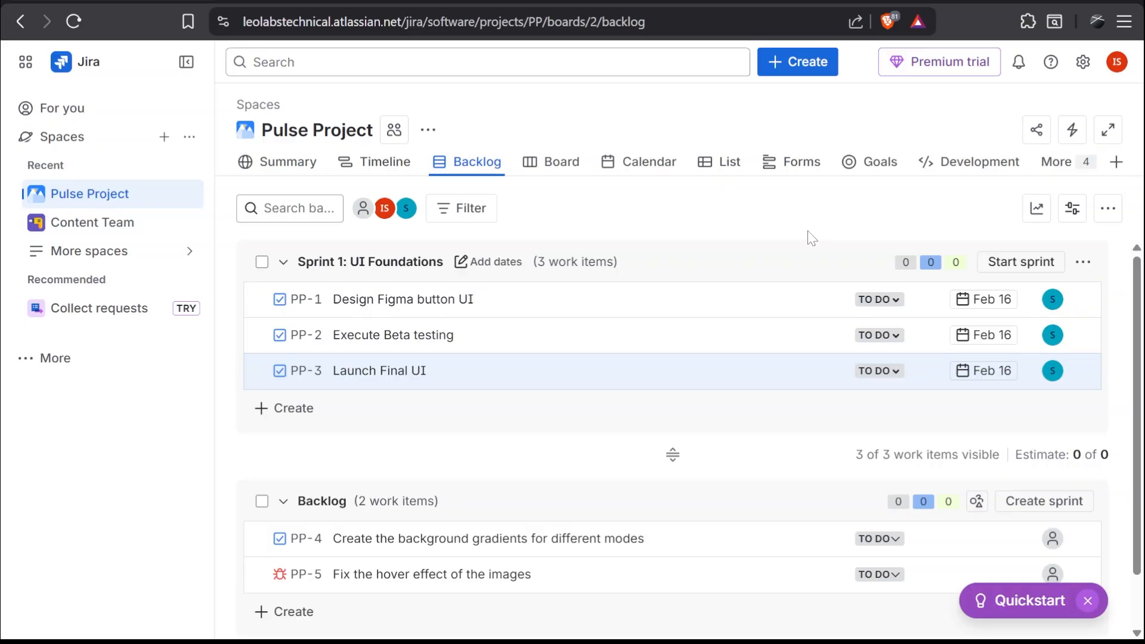
Start the Sprint 1: UI Foundations sprint.
{"action": "left_click", "coordinate": [1018, 270]}
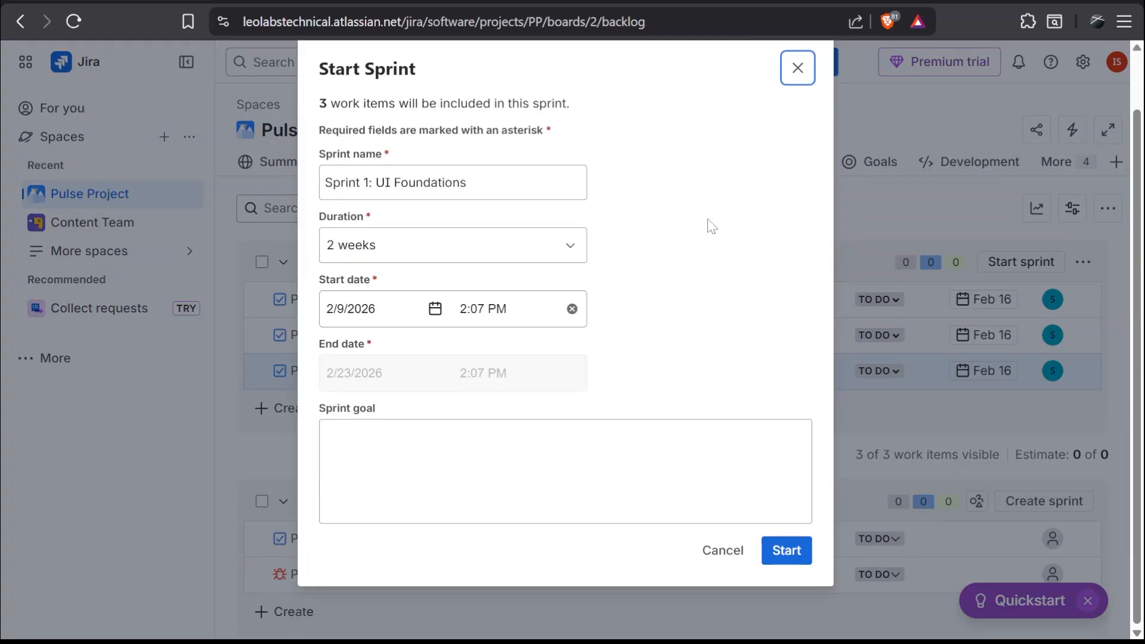
{"action": "left_click", "coordinate": [787, 551]}
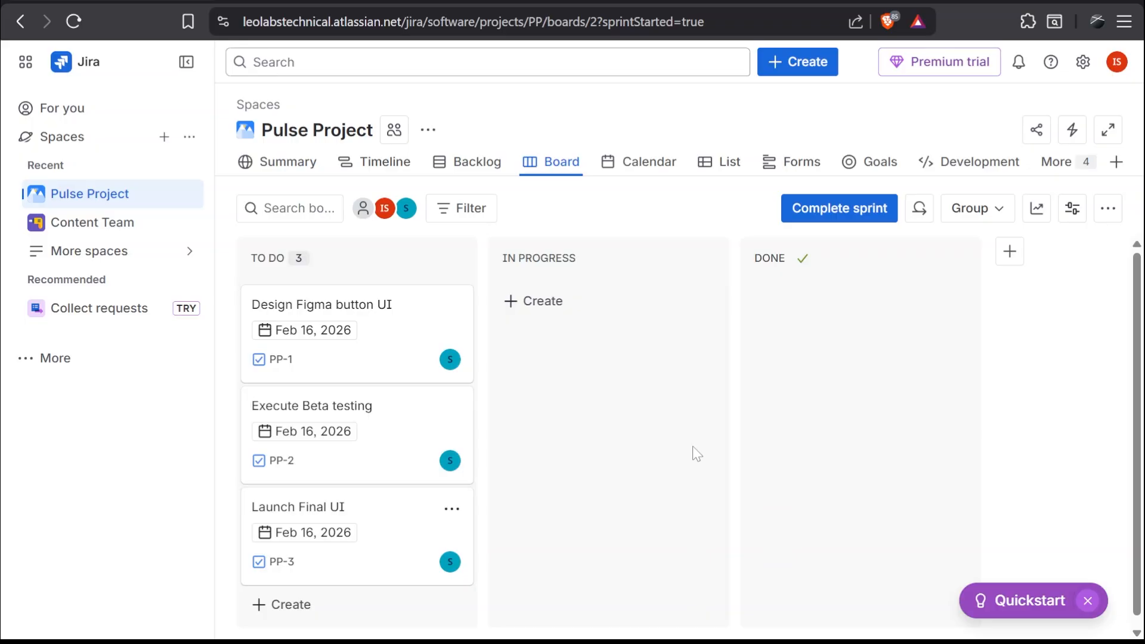
Move the Design Figma button UI card from To Do to In Progress on the board.
{"action": "left_click_drag", "start_coordinate": [1140, 323], "coordinate": [1144, 379]}
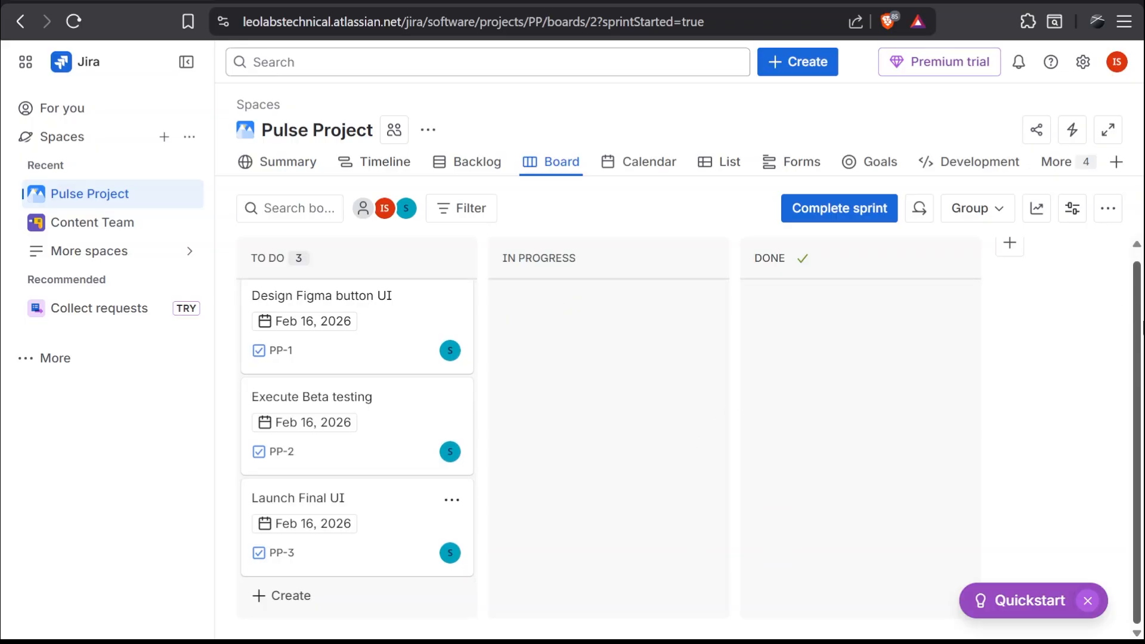
{"action": "left_click_drag", "start_coordinate": [1144, 327], "coordinate": [1144, 262]}
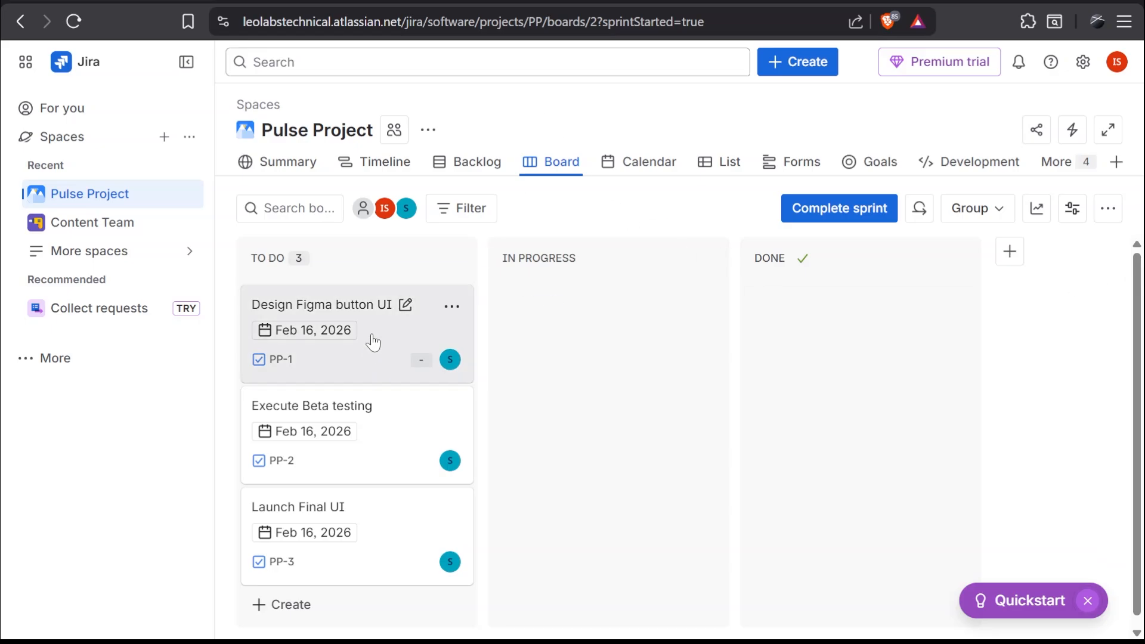
{"action": "left_click_drag", "start_coordinate": [370, 340], "coordinate": [575, 349]}
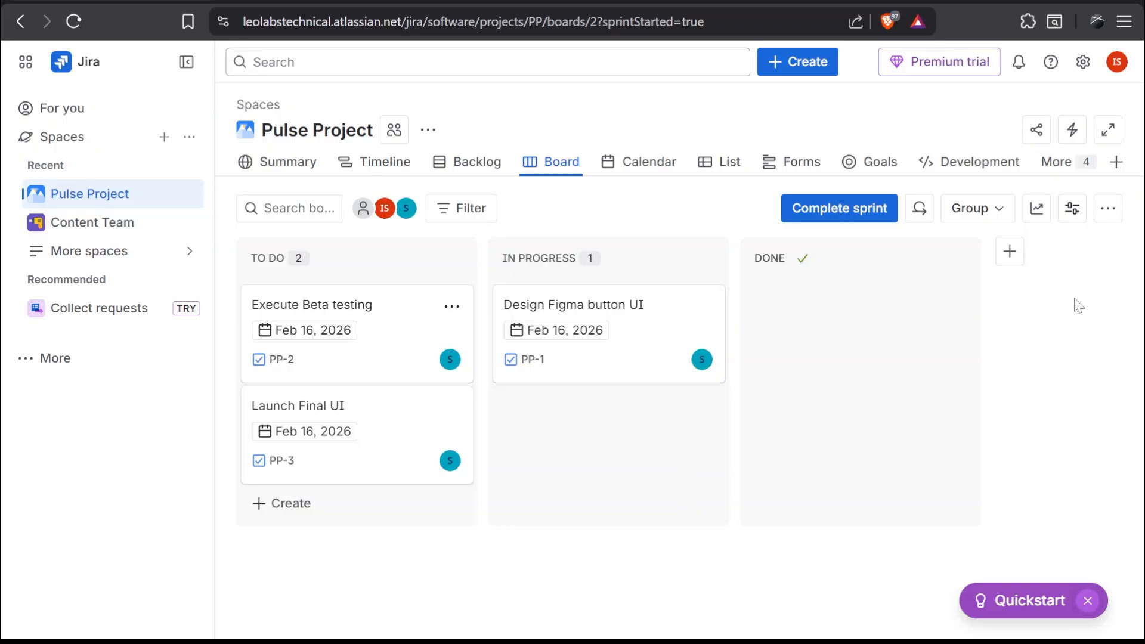
Start a stand-up for the board and then end it.
{"action": "left_click", "coordinate": [1108, 208]}
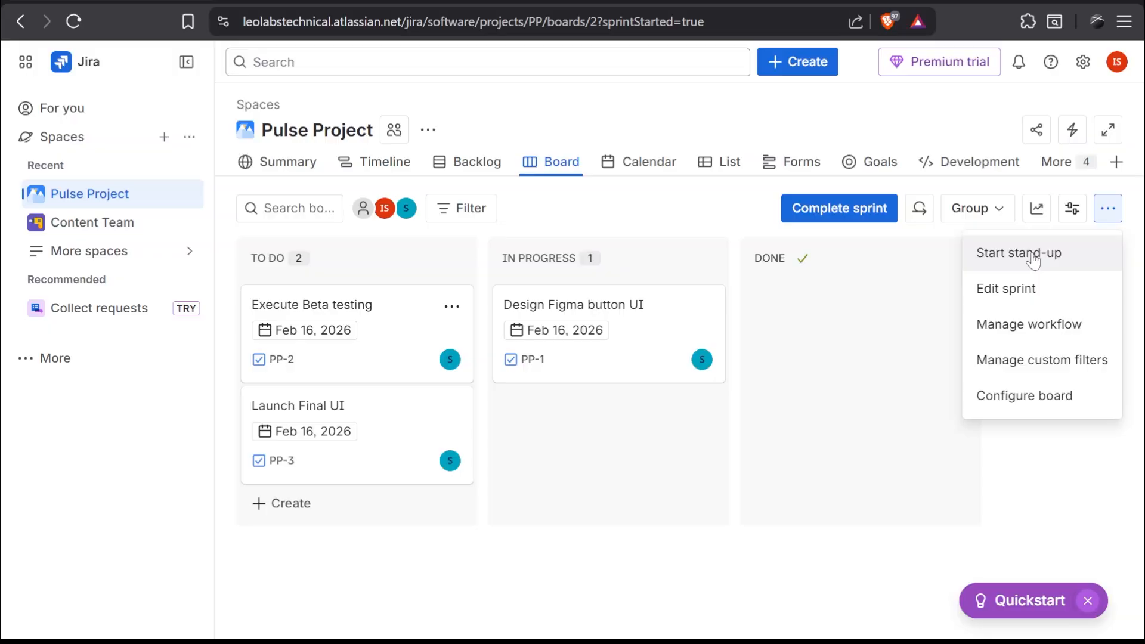
{"action": "left_click", "coordinate": [1054, 265]}
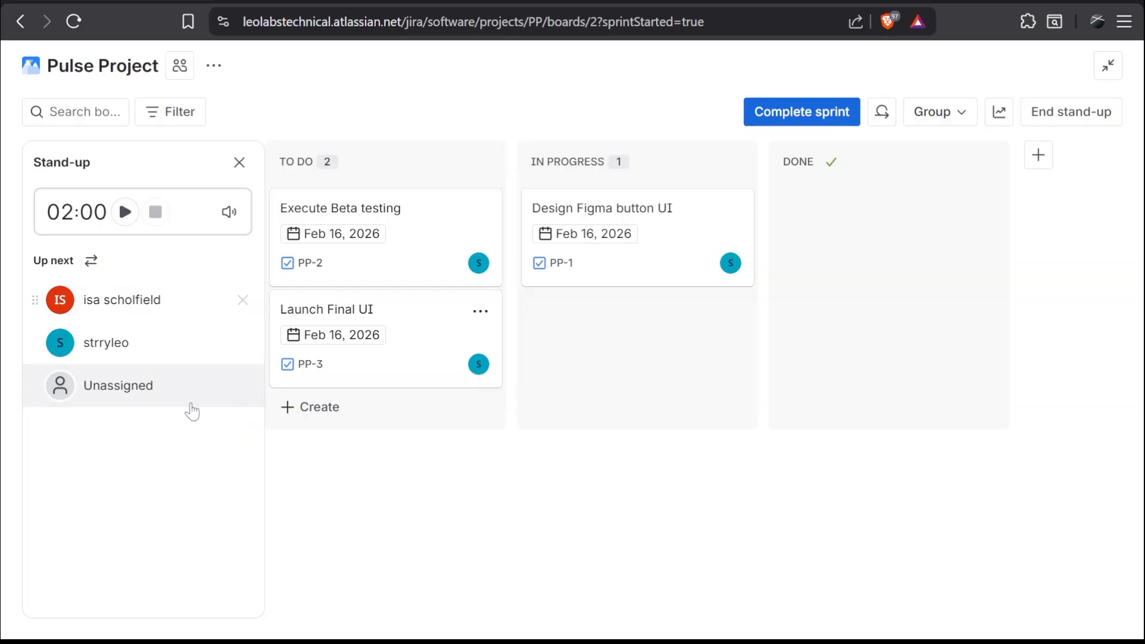
{"action": "left_click", "coordinate": [62, 213]}
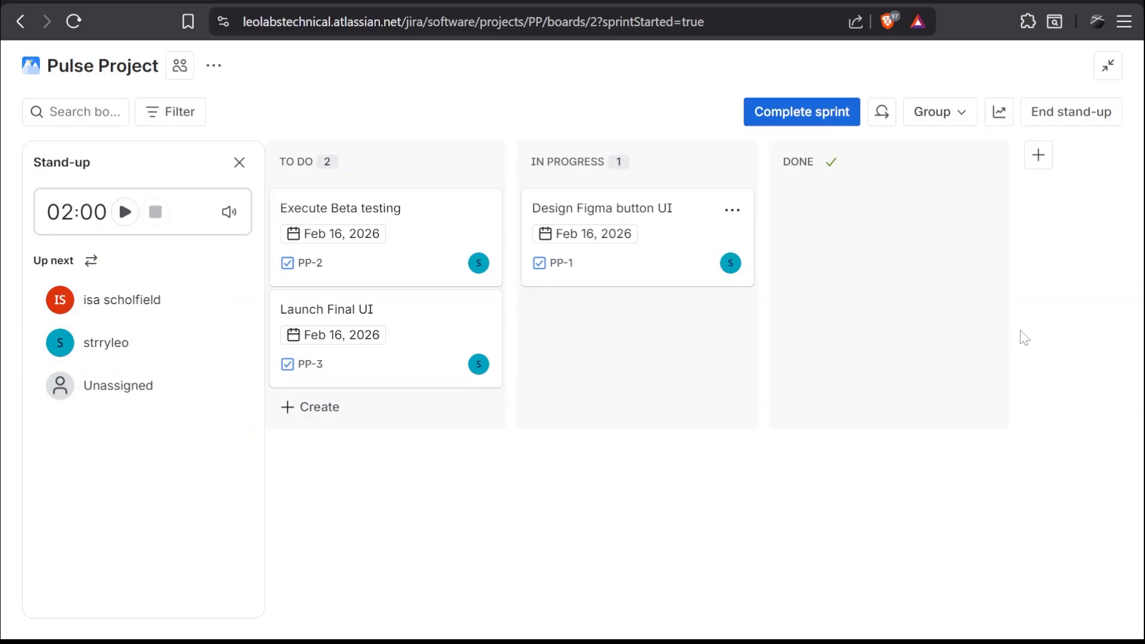
{"action": "left_click", "coordinate": [1083, 114]}
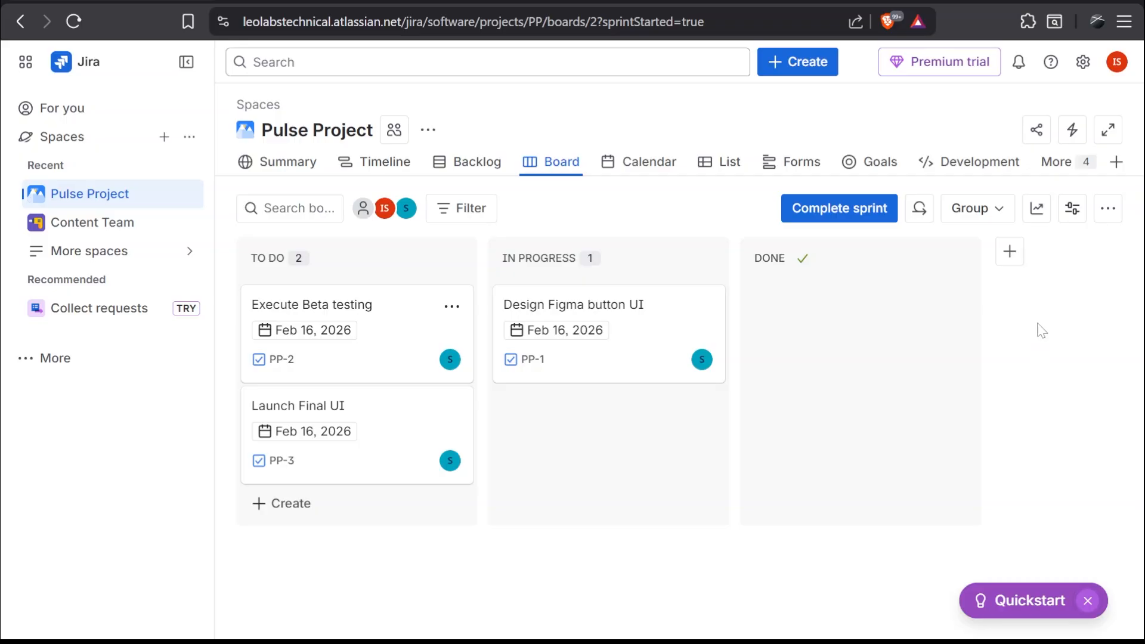
Open the active sprint's details to check its dates, then close them.
{"action": "left_click", "coordinate": [919, 209]}
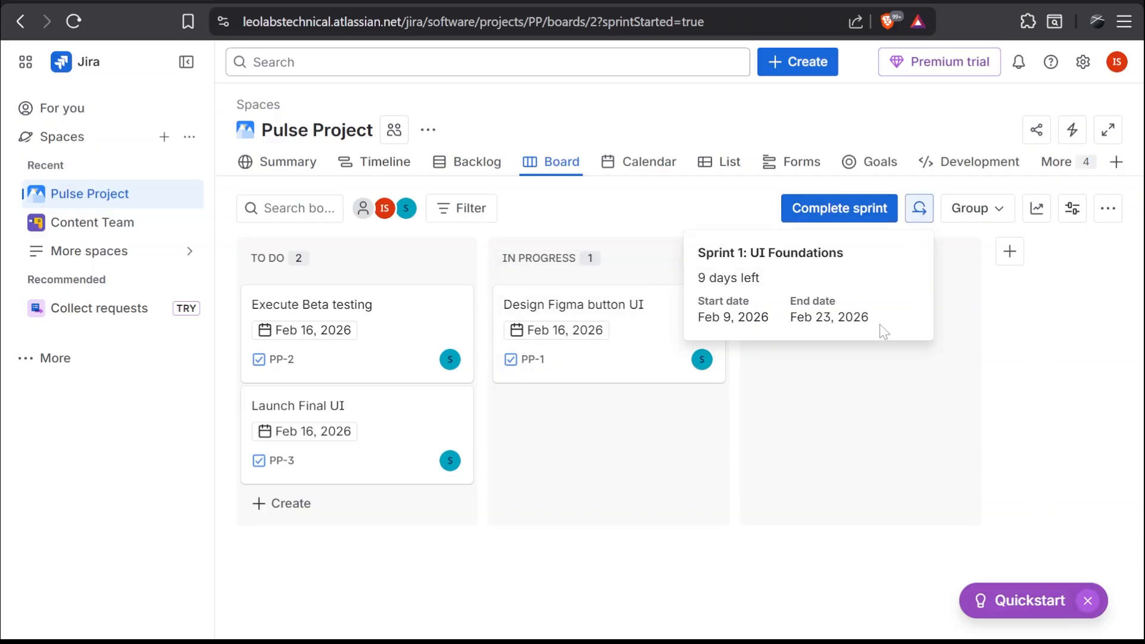
{"action": "left_click", "coordinate": [1038, 346]}
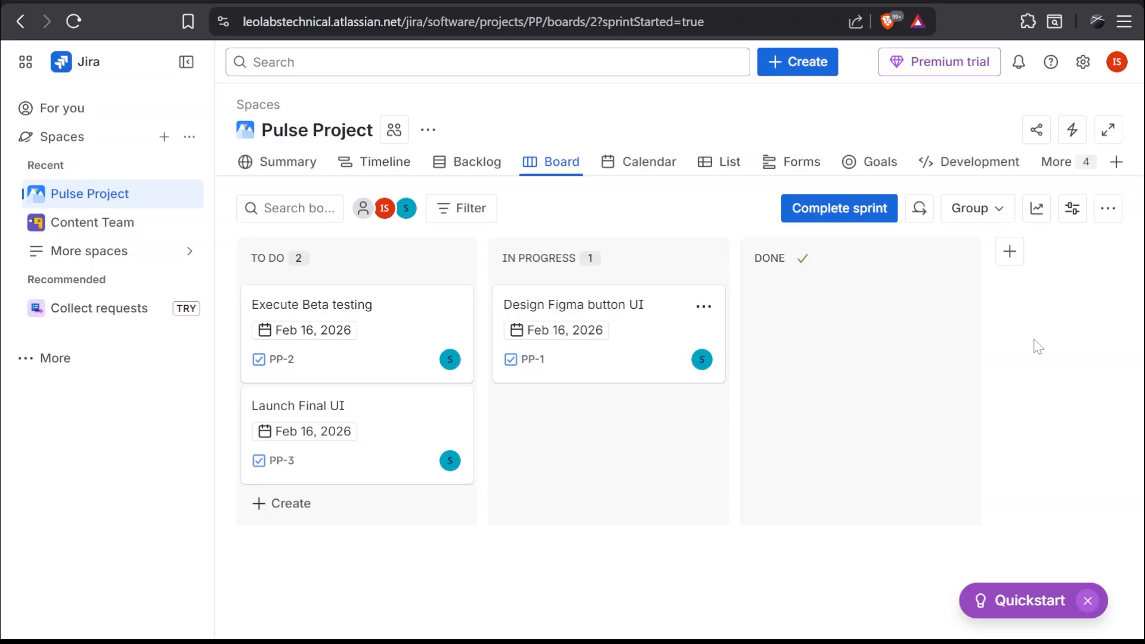